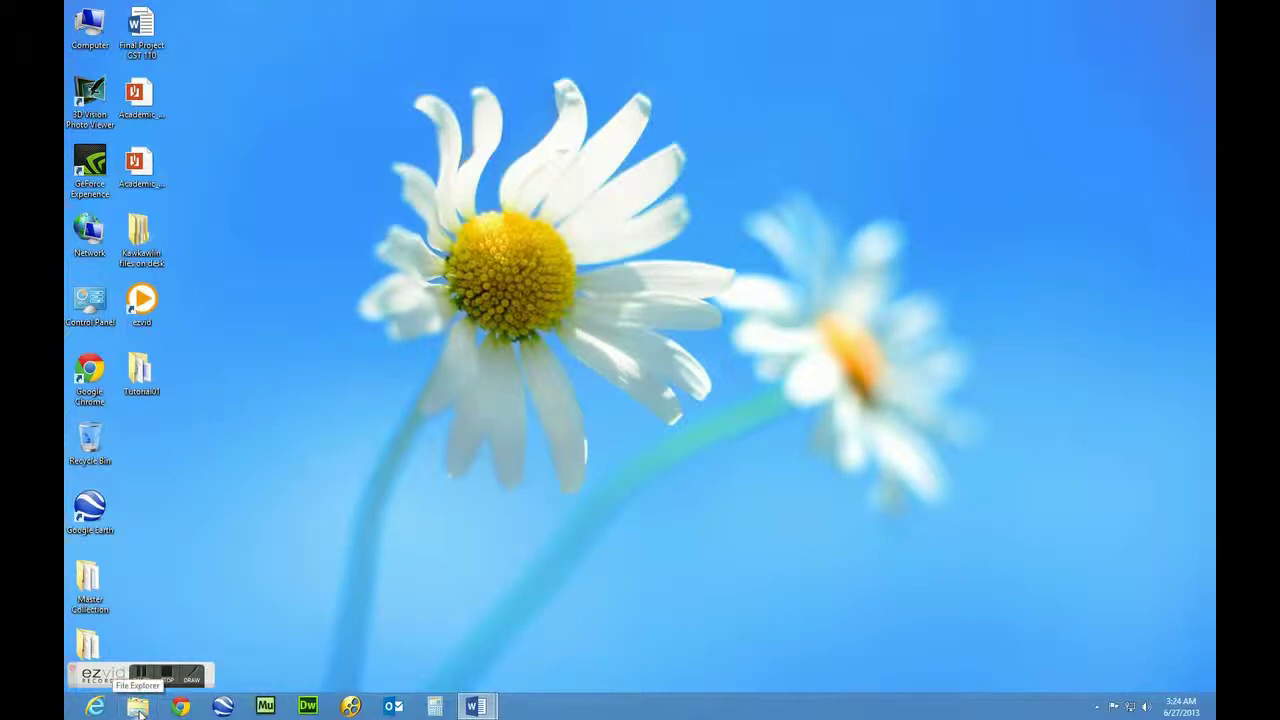
Open a File Explorer window and enter the FTP address ftp://student.delta.edu/
left_click(138, 707)
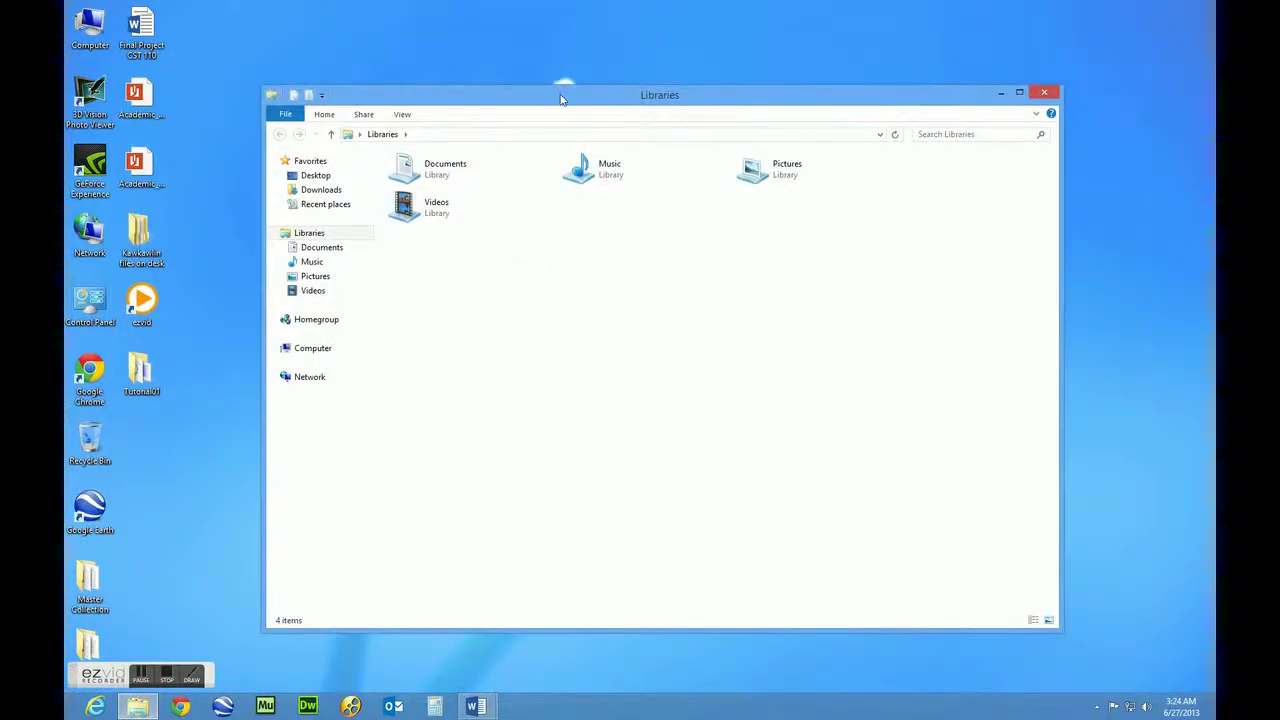
left_click_drag(561, 98, 562, 75)
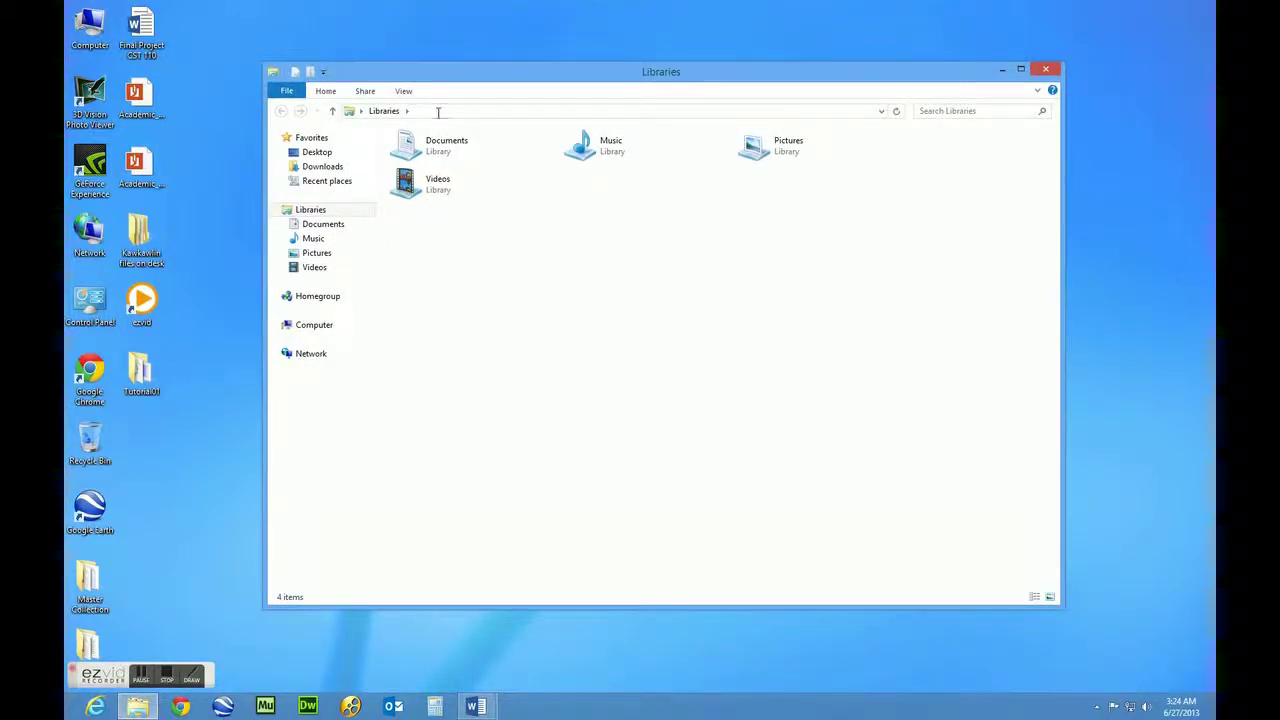
left_click(437, 116)
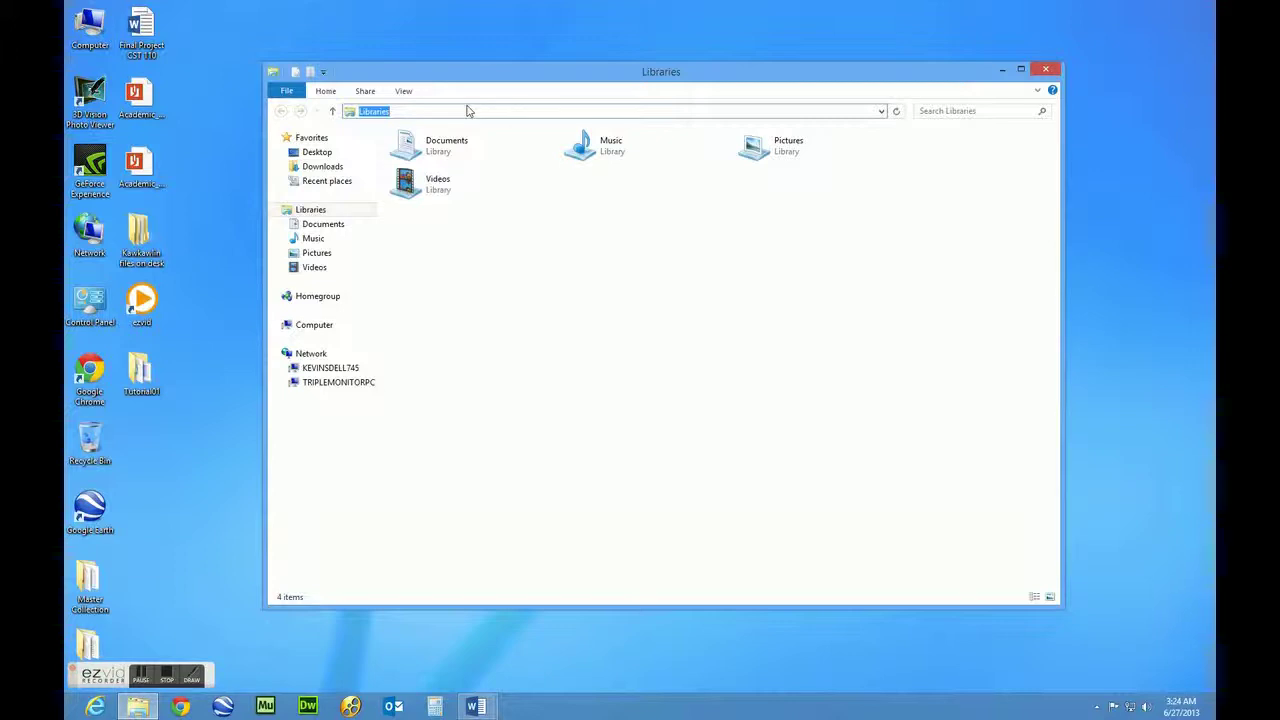
key("BackSpace")
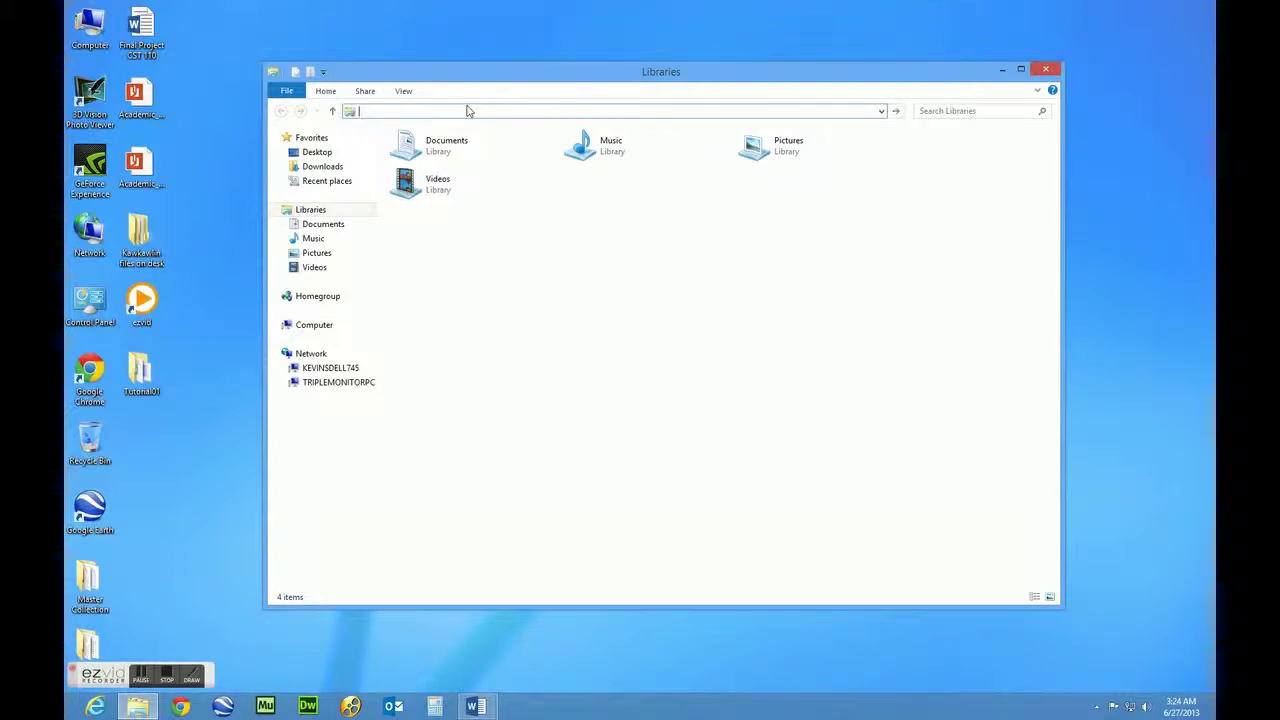
type("ftp")
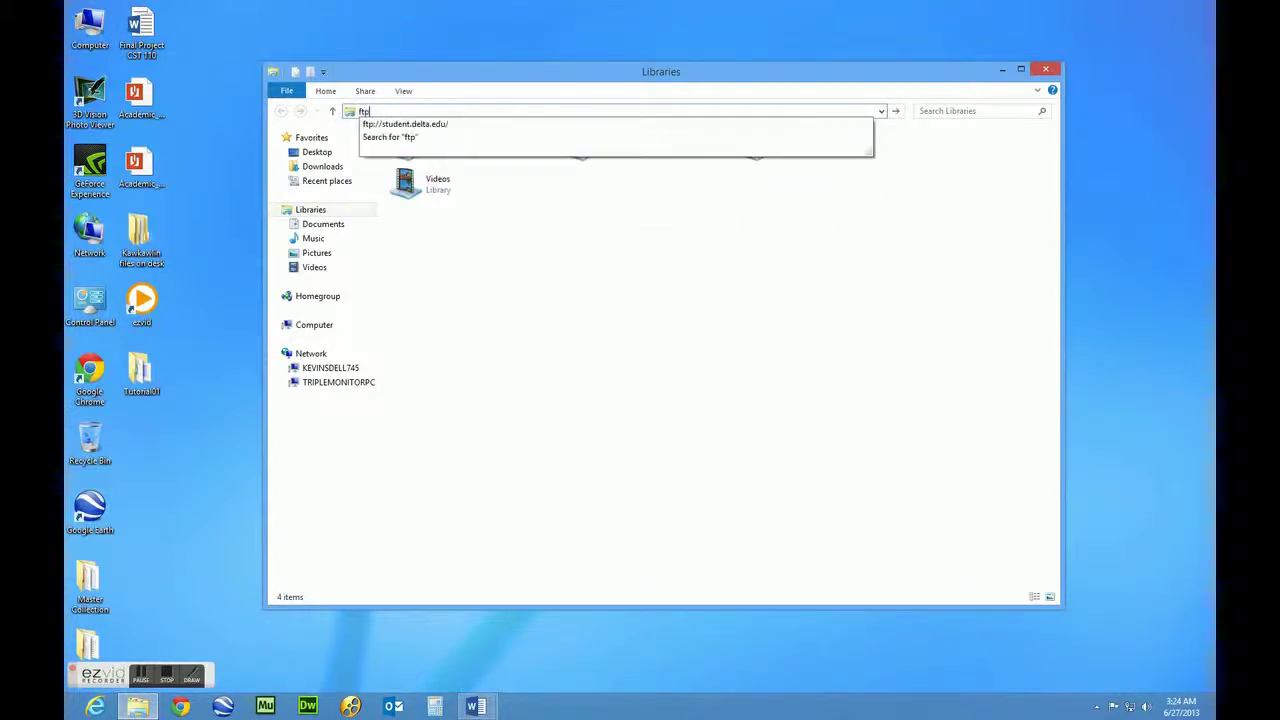
type("://")
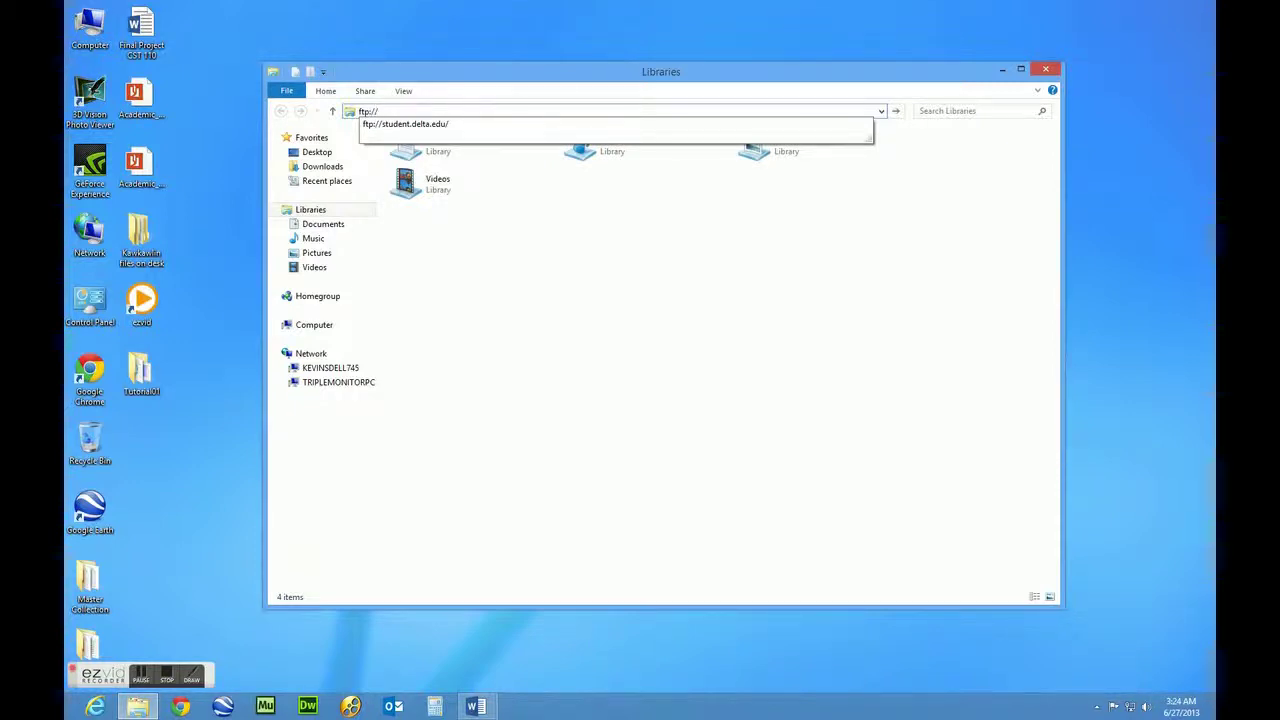
key("Down")
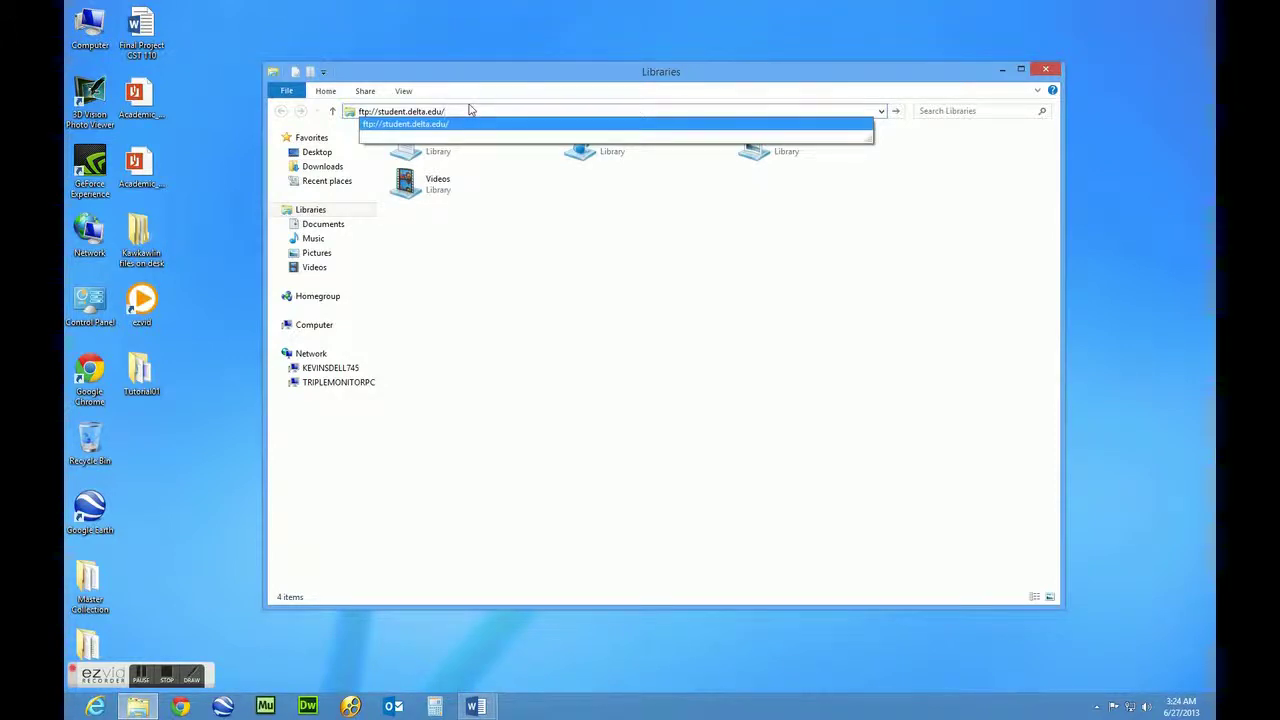
key("Return")
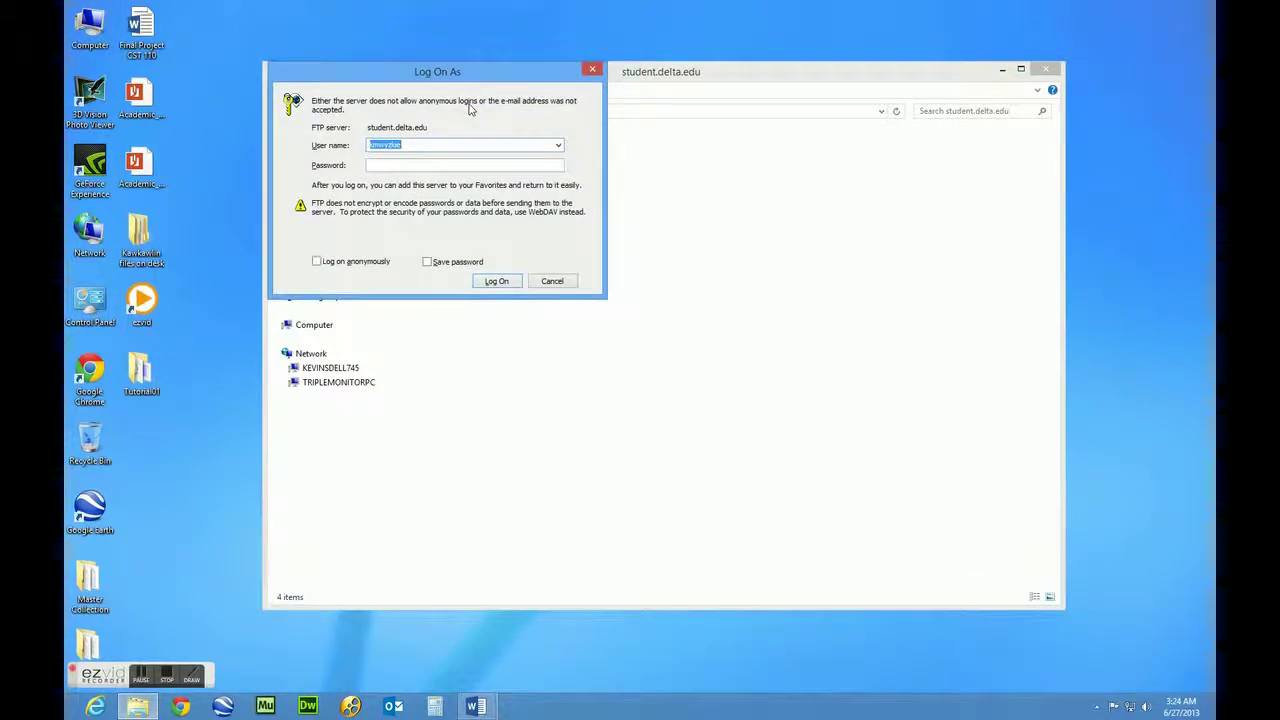
Enter the account's user name and password in the Log On As dialog and log on
left_click_drag(484, 75, 535, 94)
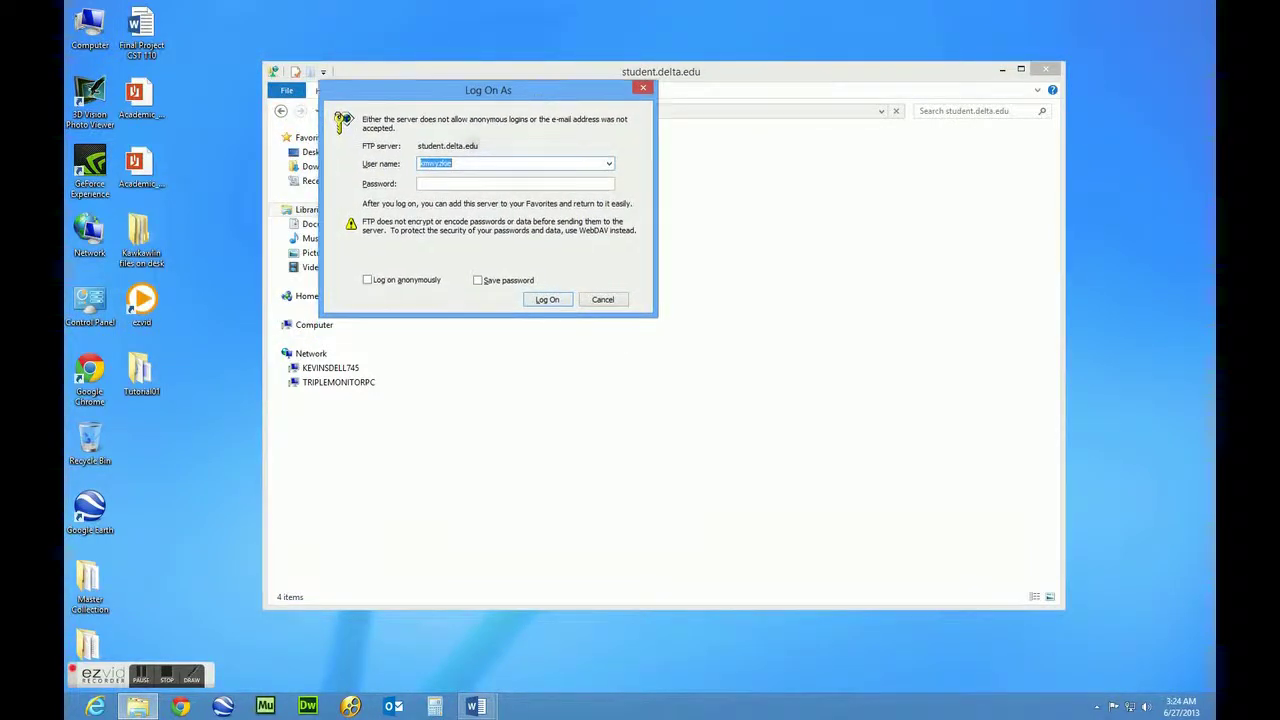
left_click(461, 162)
left_click(450, 183)
double_click(467, 163)
left_click_drag(472, 163, 416, 175)
left_click(433, 183)
type("••••••••")
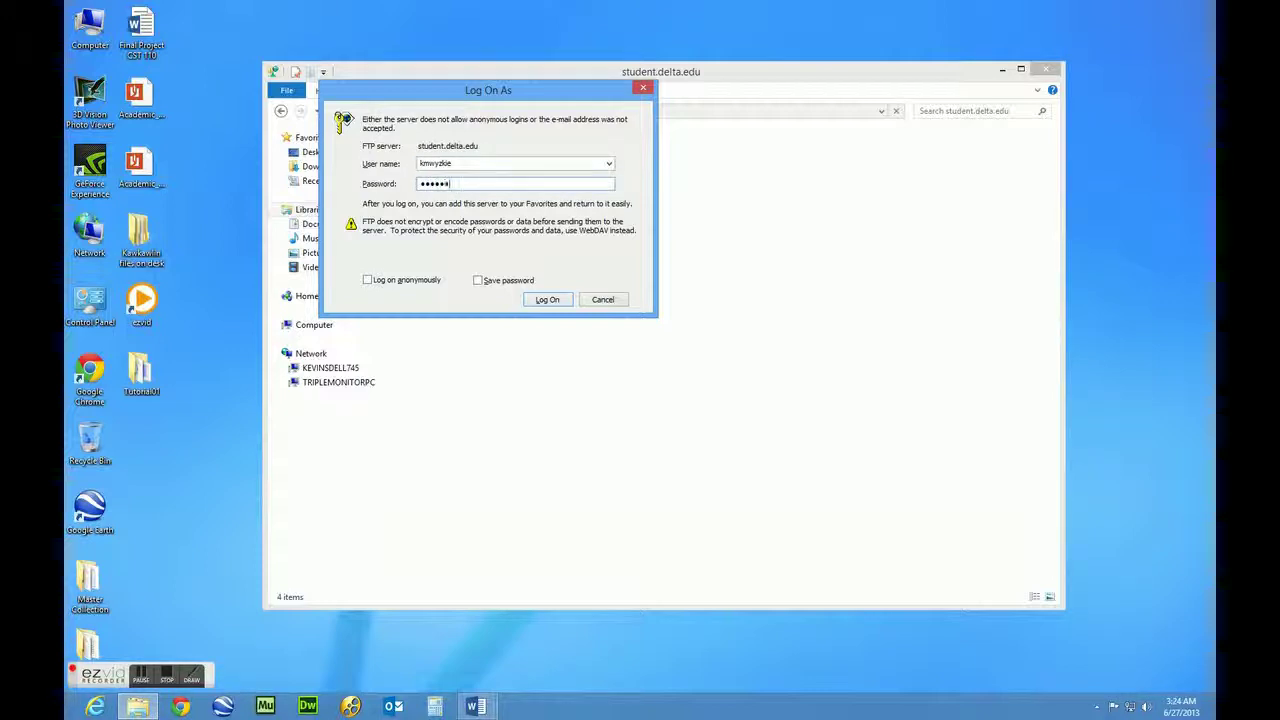
left_click(548, 300)
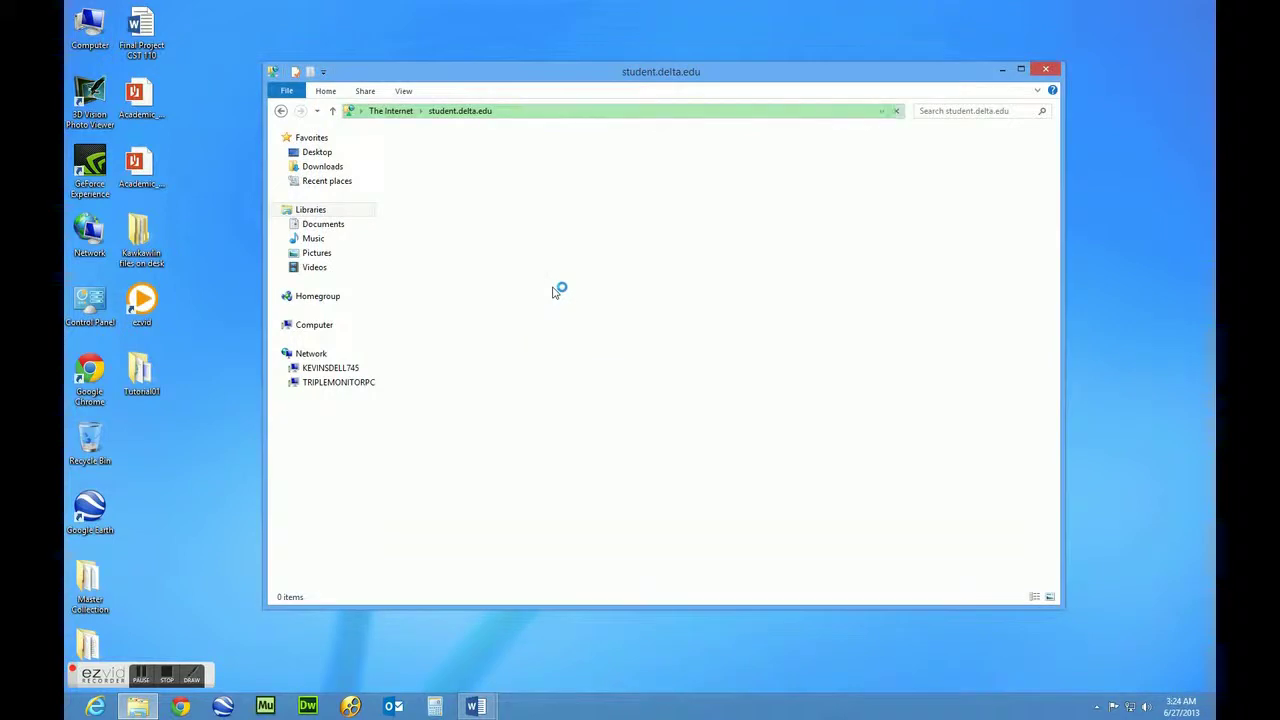
Reposition the server window while its 40-folder listing finishes loading
left_click_drag(474, 77, 504, 53)
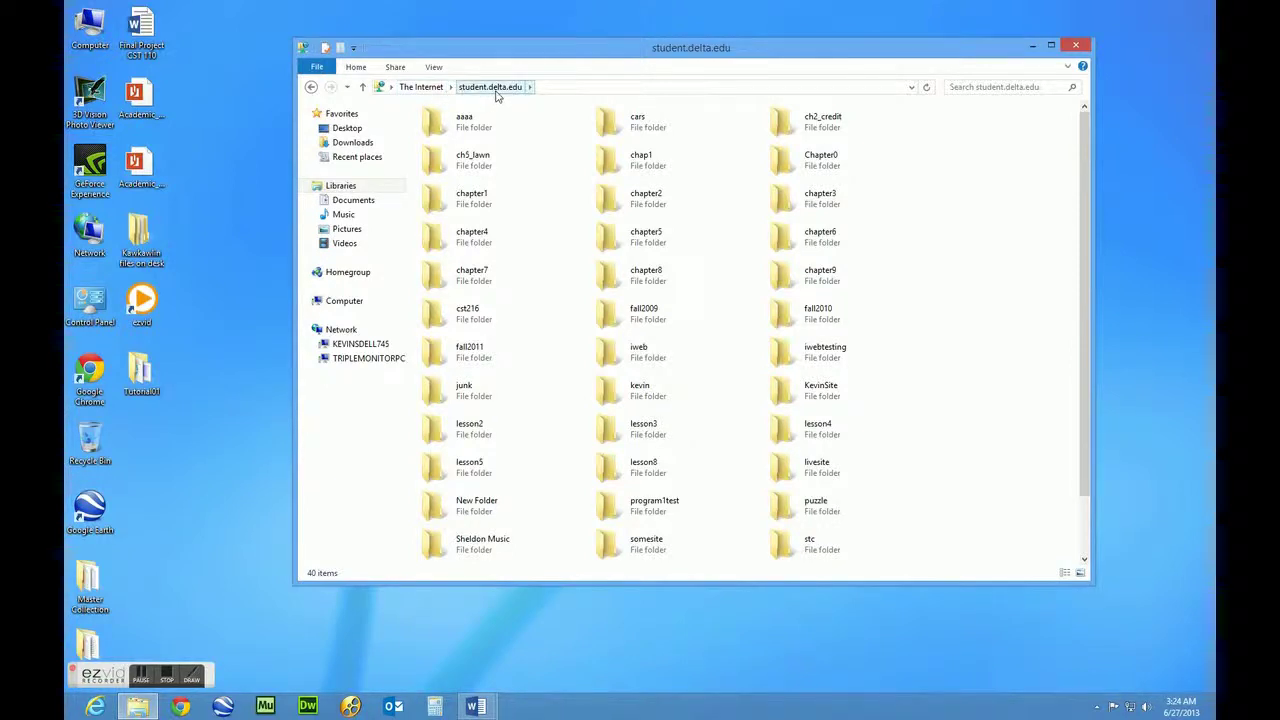
mouse_move(519, 58)
left_mouse_down()
mouse_move(497, 48)
mouse_move(496, 68)
left_mouse_up()
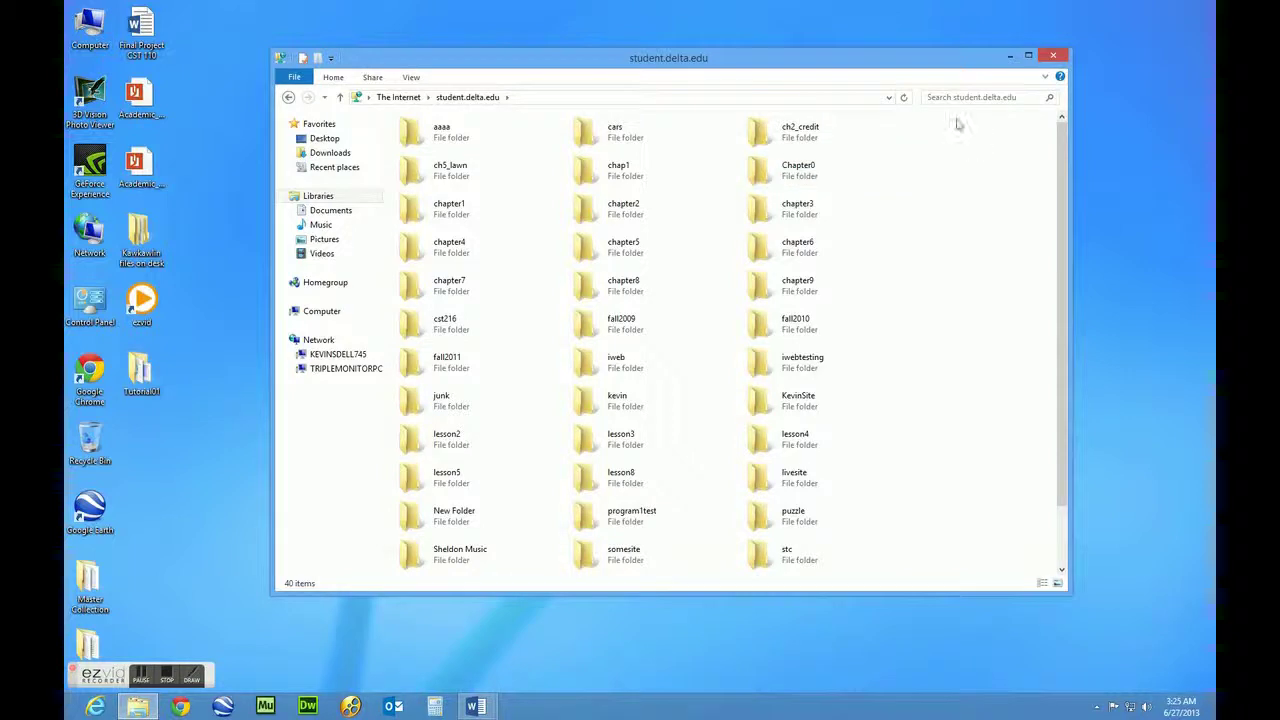
left_click_drag(942, 58, 930, 51)
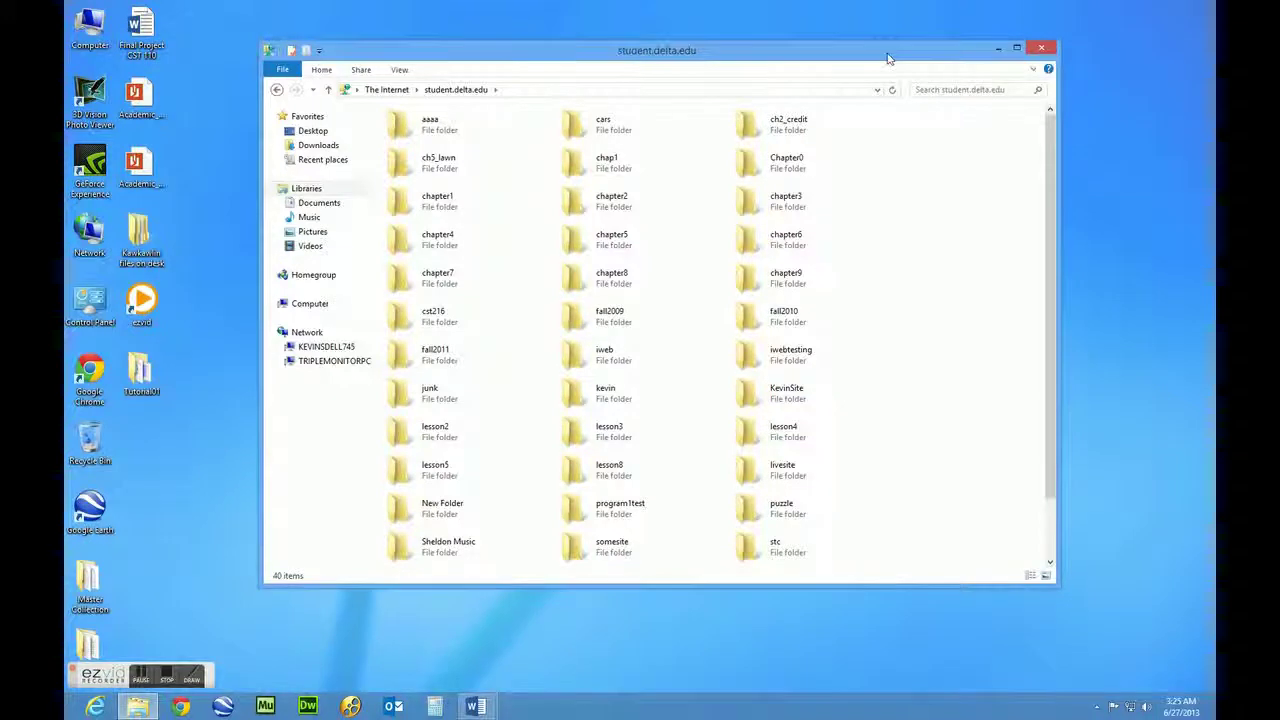
left_click_drag(887, 58, 881, 69)
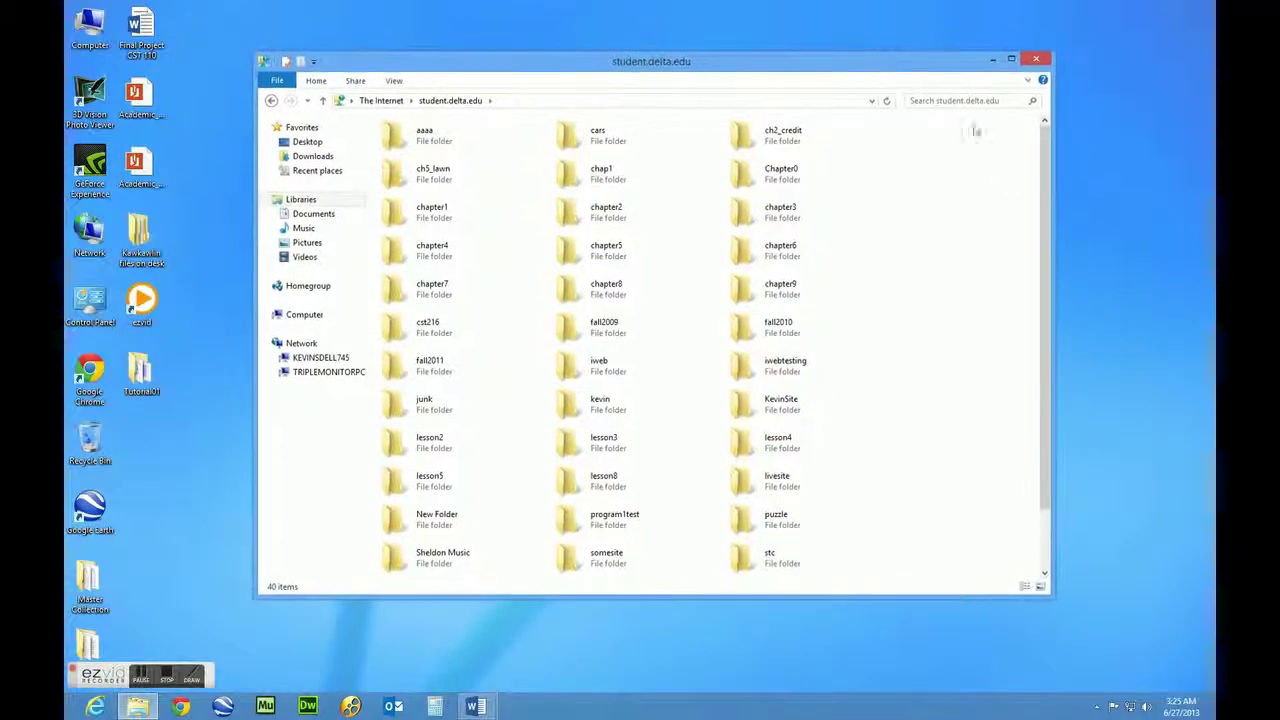
Create a new folder named tutorial01 on the FTP server and open it
right_click(936, 328)
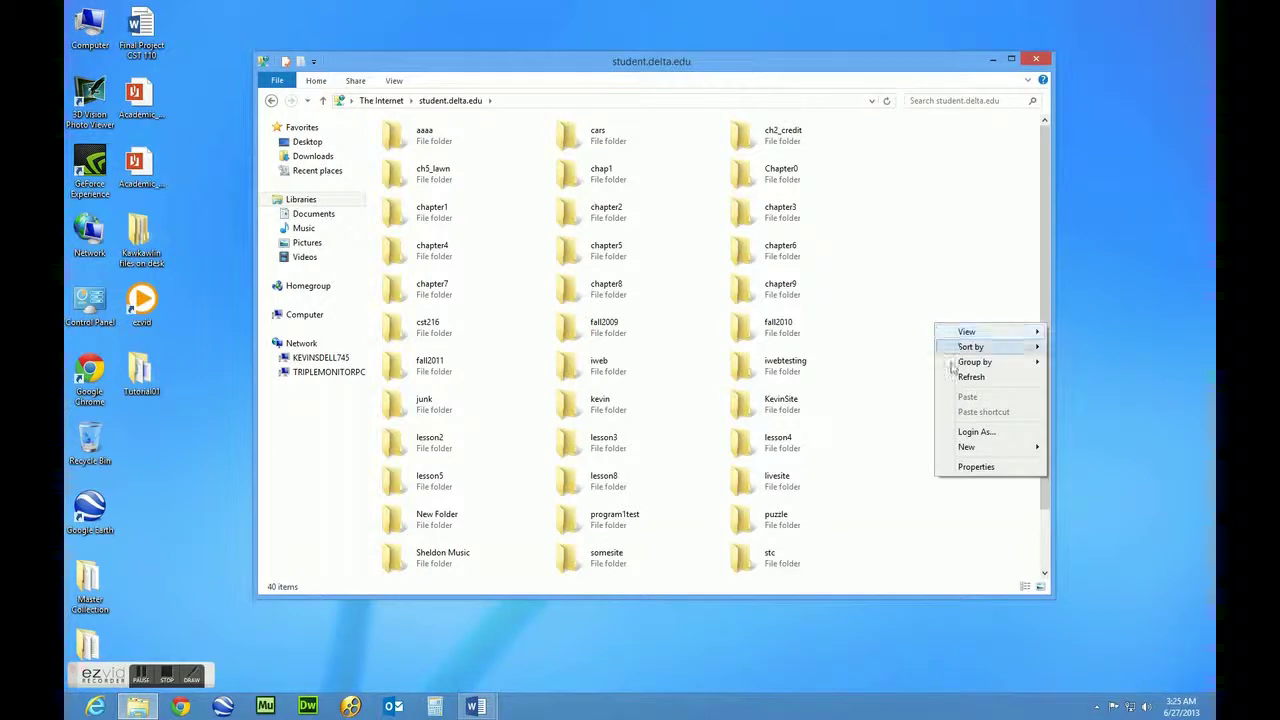
mouse_move(976, 453)
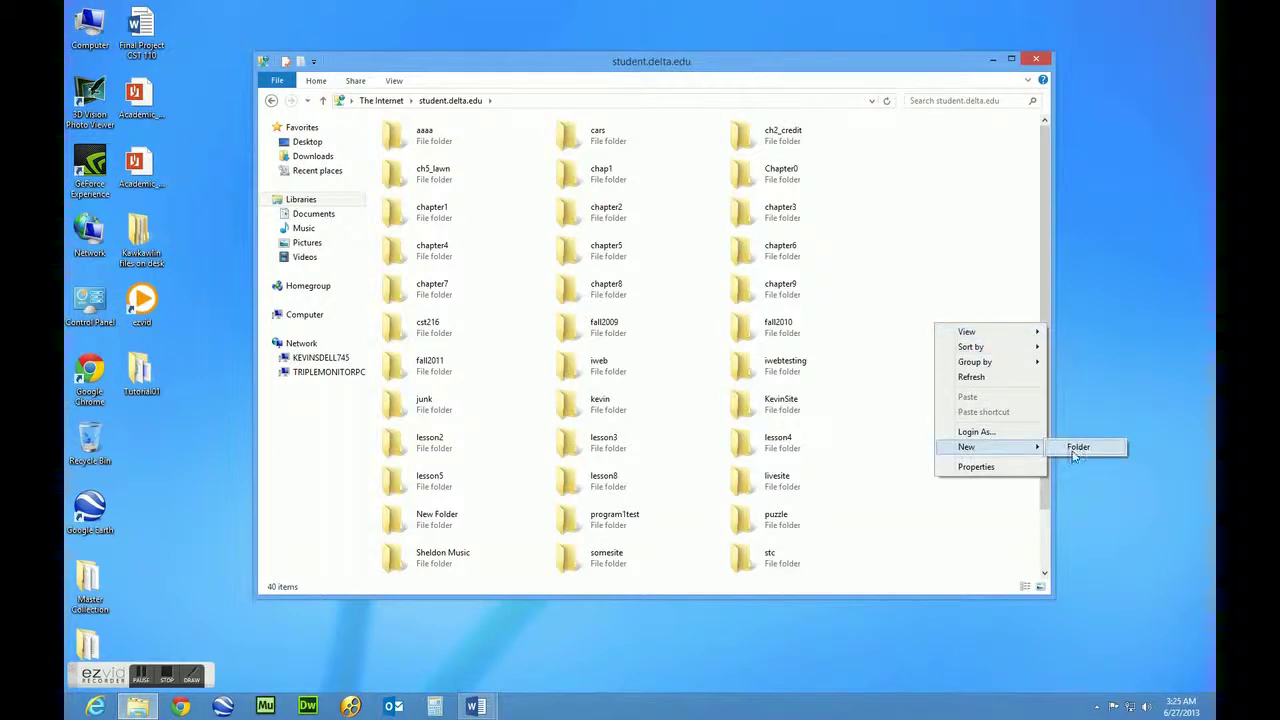
left_click(1075, 451)
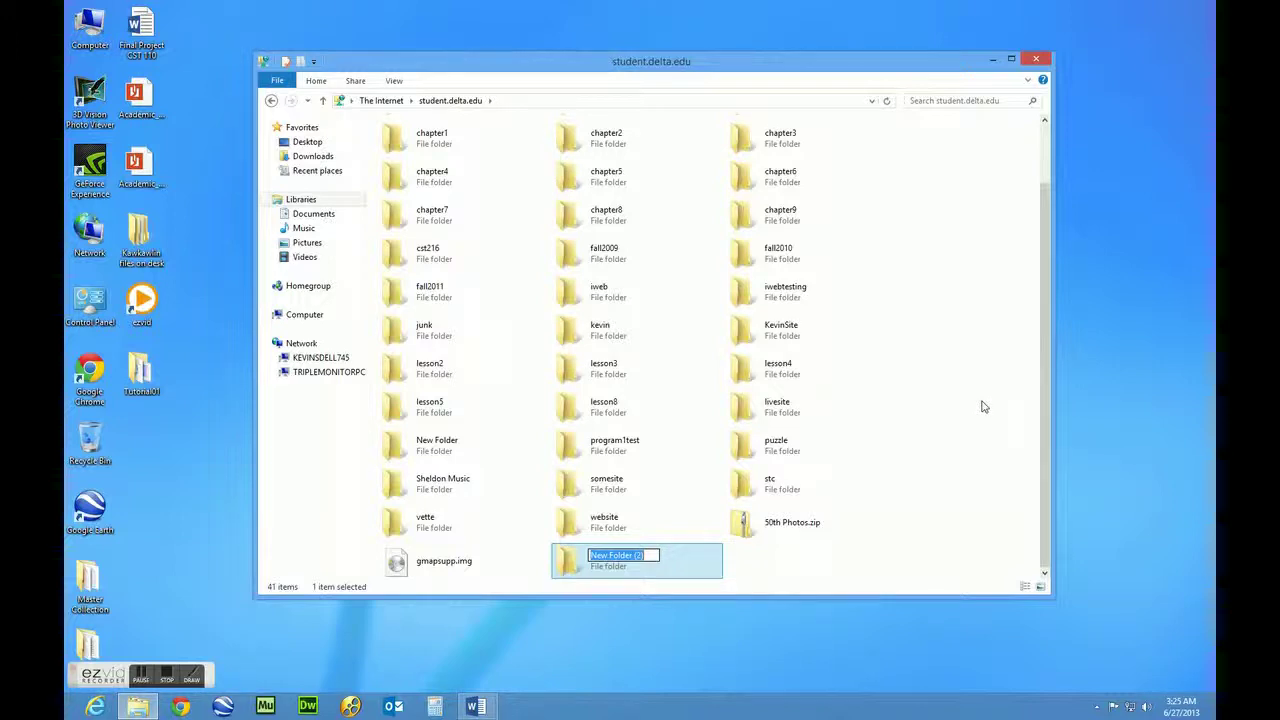
type("tutorial01")
key("Return")
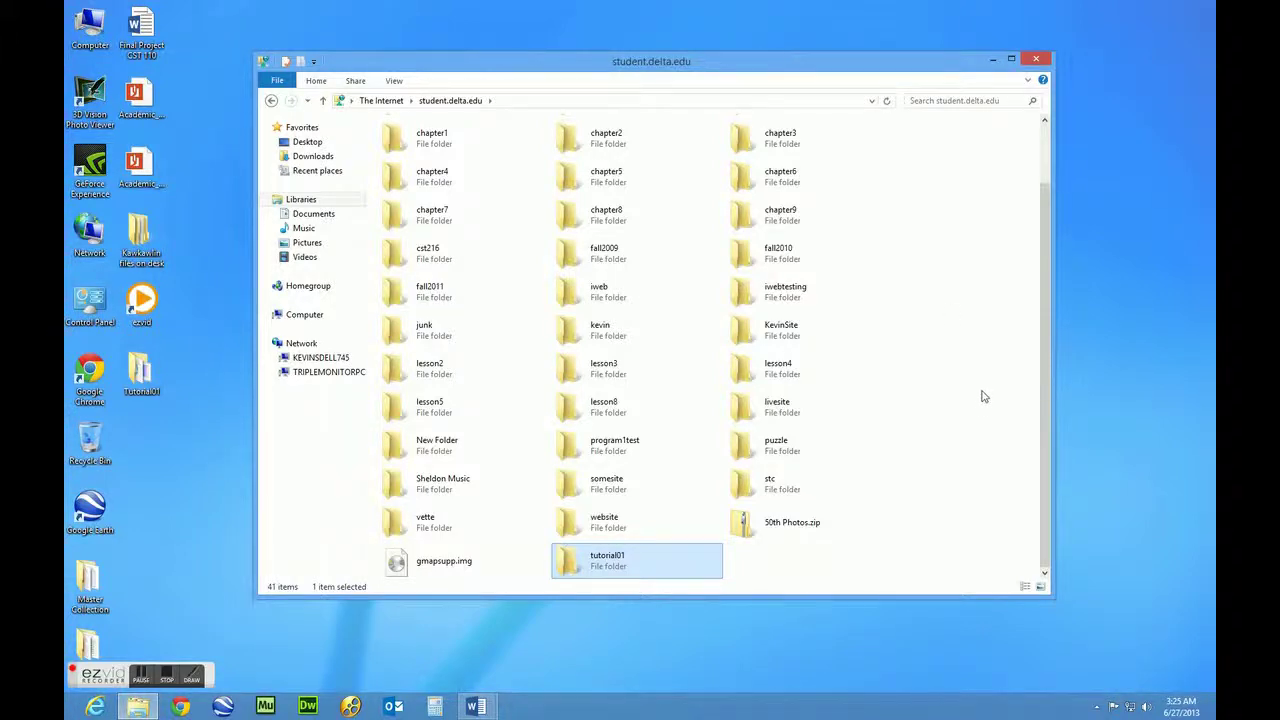
left_click_drag(568, 70, 560, 62)
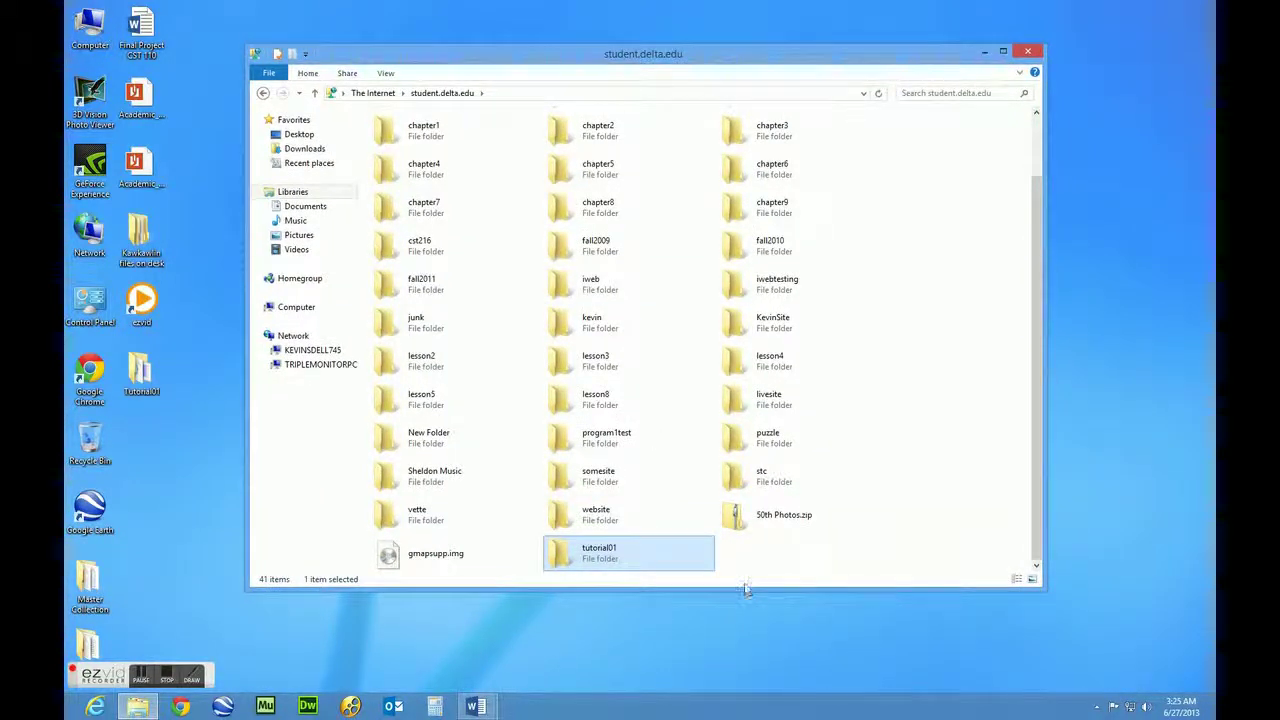
double_click(558, 558)
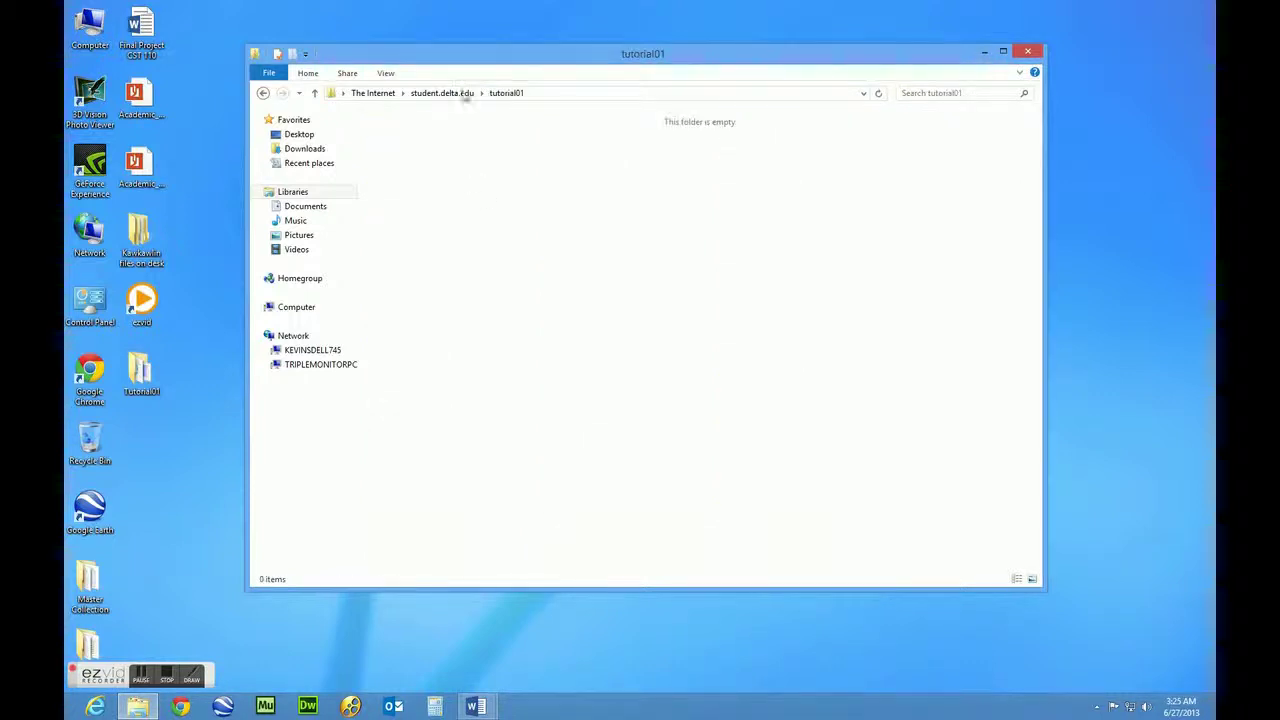
Go back from the empty tutorial01 folder to the server listing, now showing 41 folders
left_click_drag(456, 68, 493, 76)
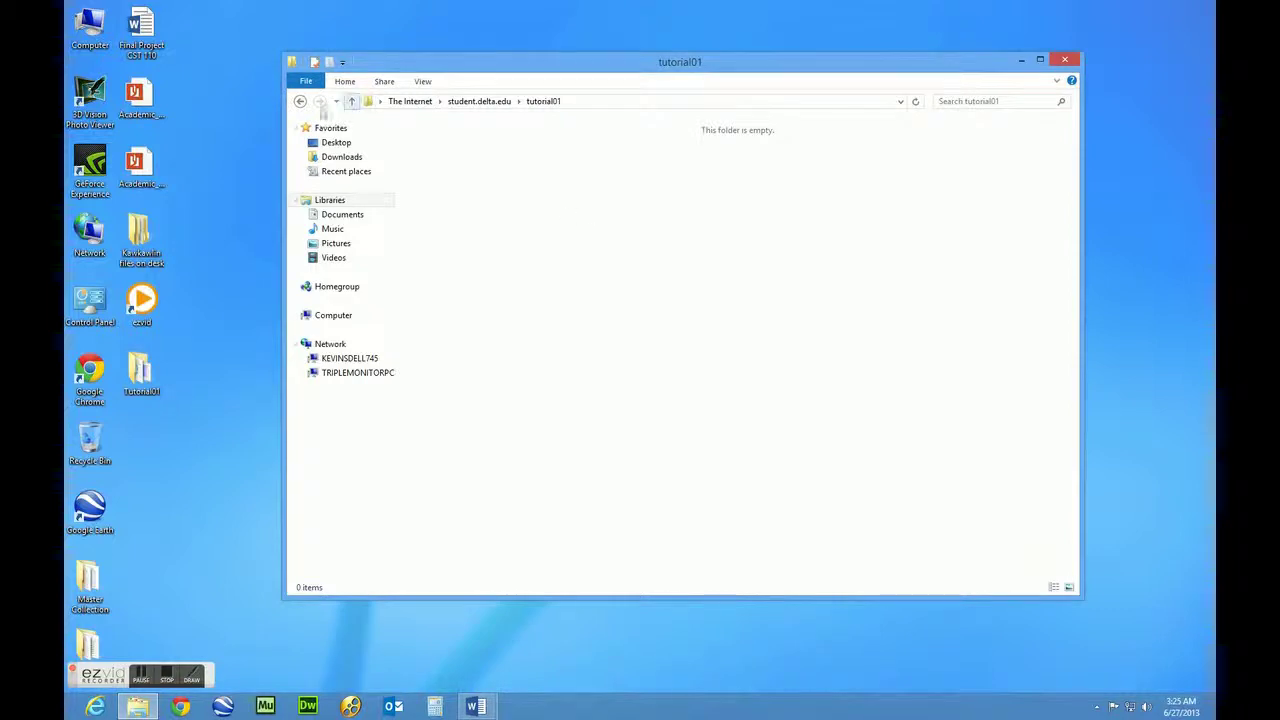
left_click(299, 101)
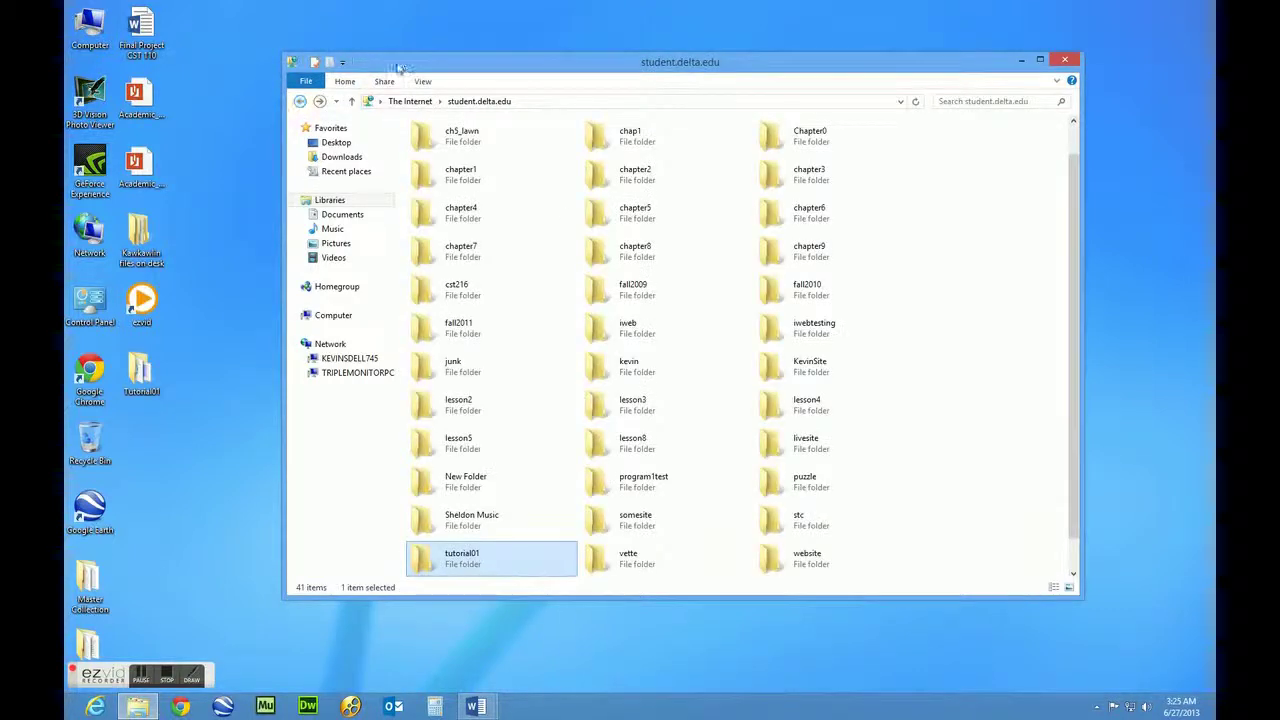
left_click_drag(400, 66, 373, 58)
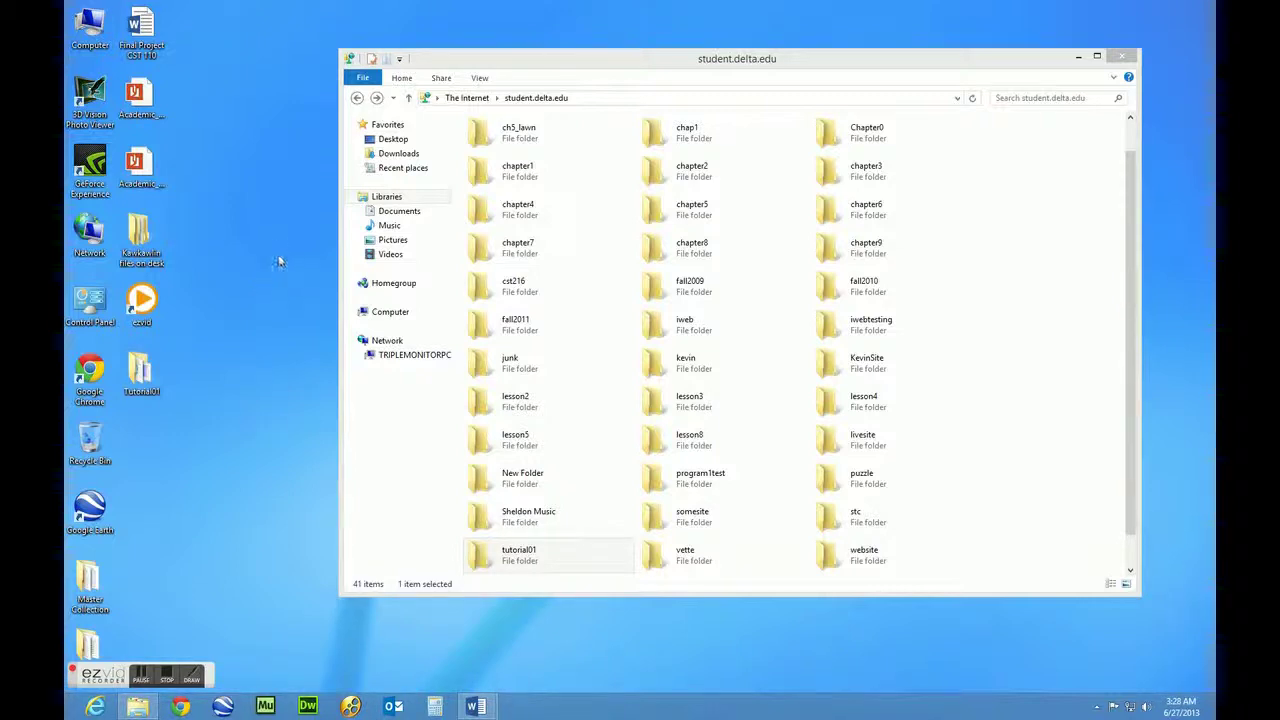
left_click_drag(512, 72, 477, 74)
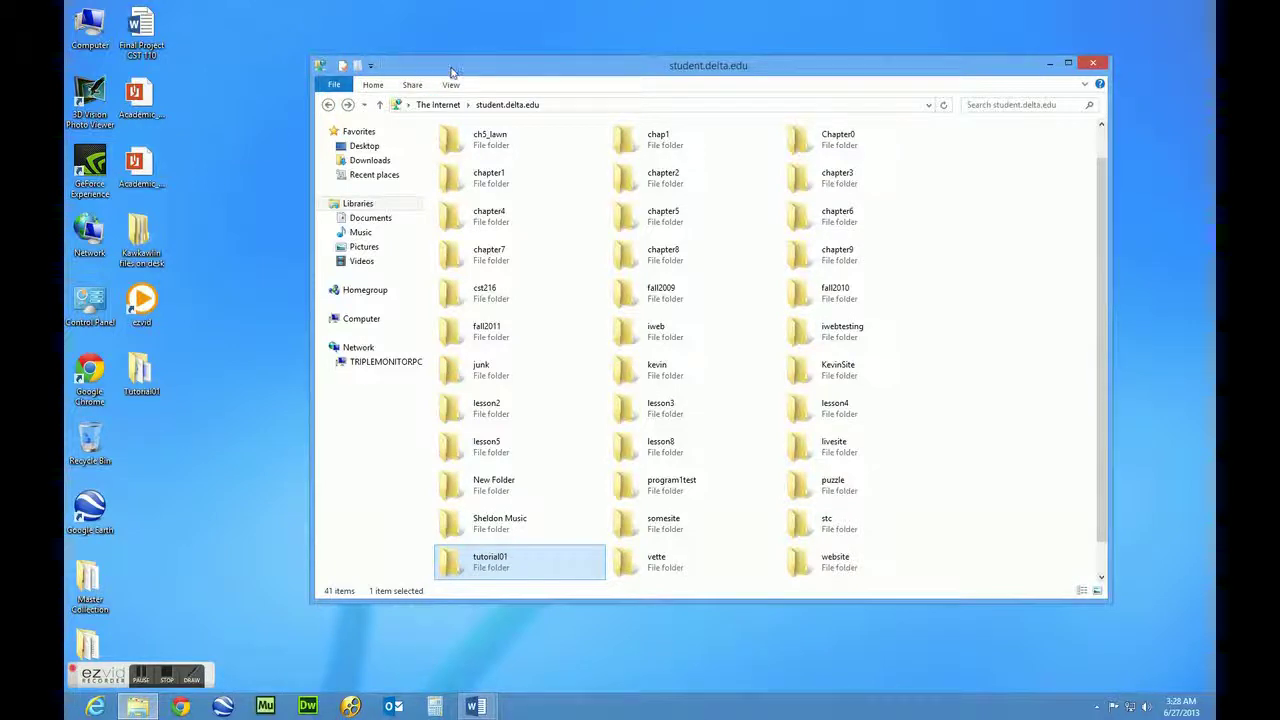
left_click_drag(452, 72, 502, 56)
Open the desktop Tutorial01 folder and shrink its window to the lower left beside the server listing
left_click(150, 380)
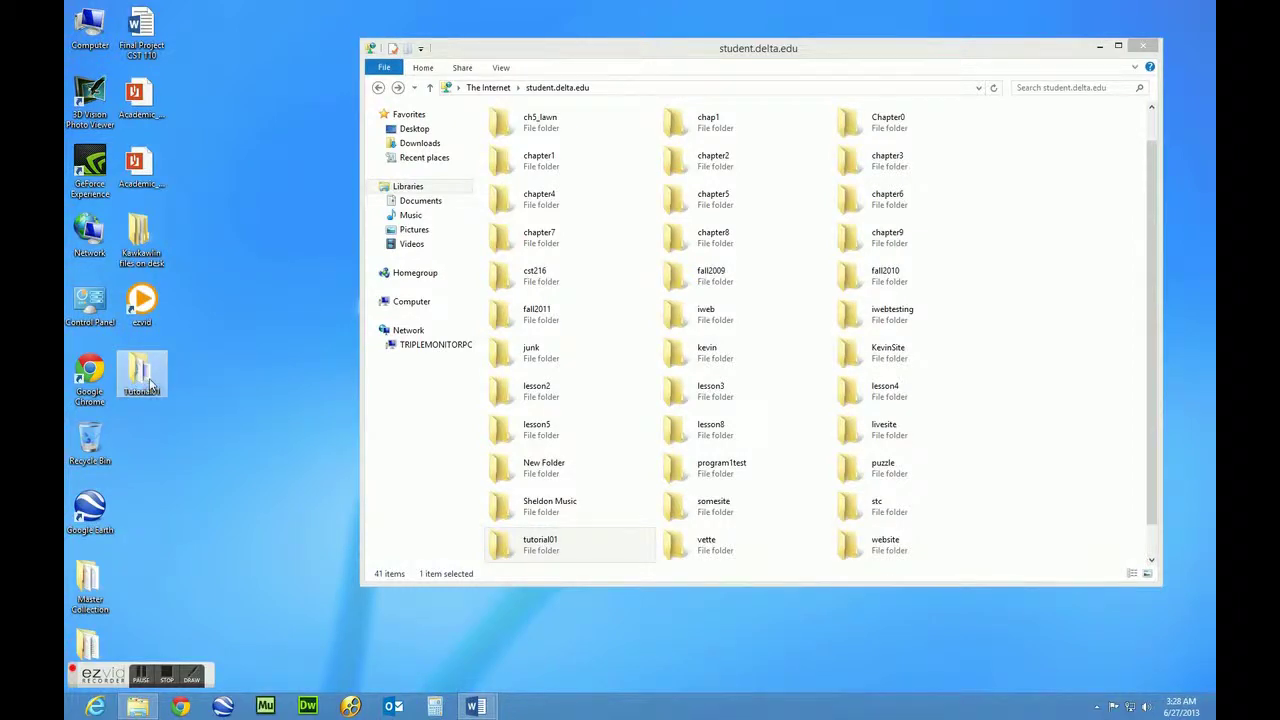
double_click(143, 380)
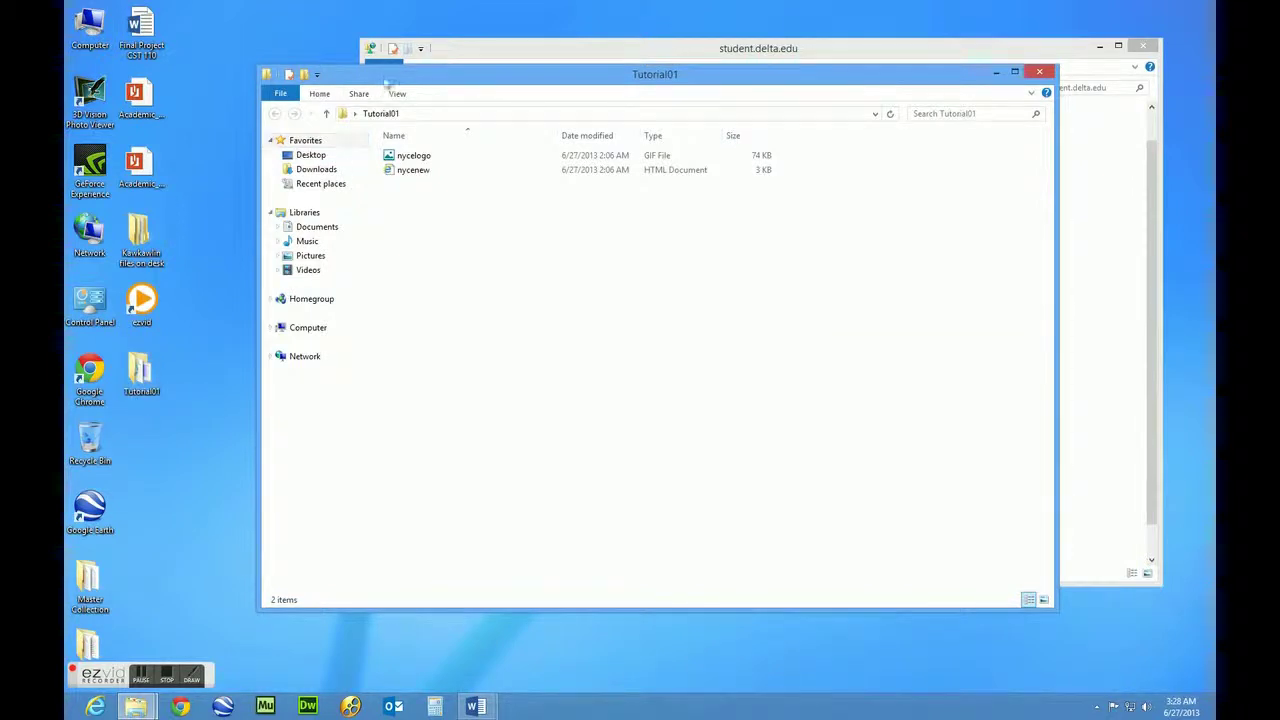
left_click_drag(385, 80, 332, 92)
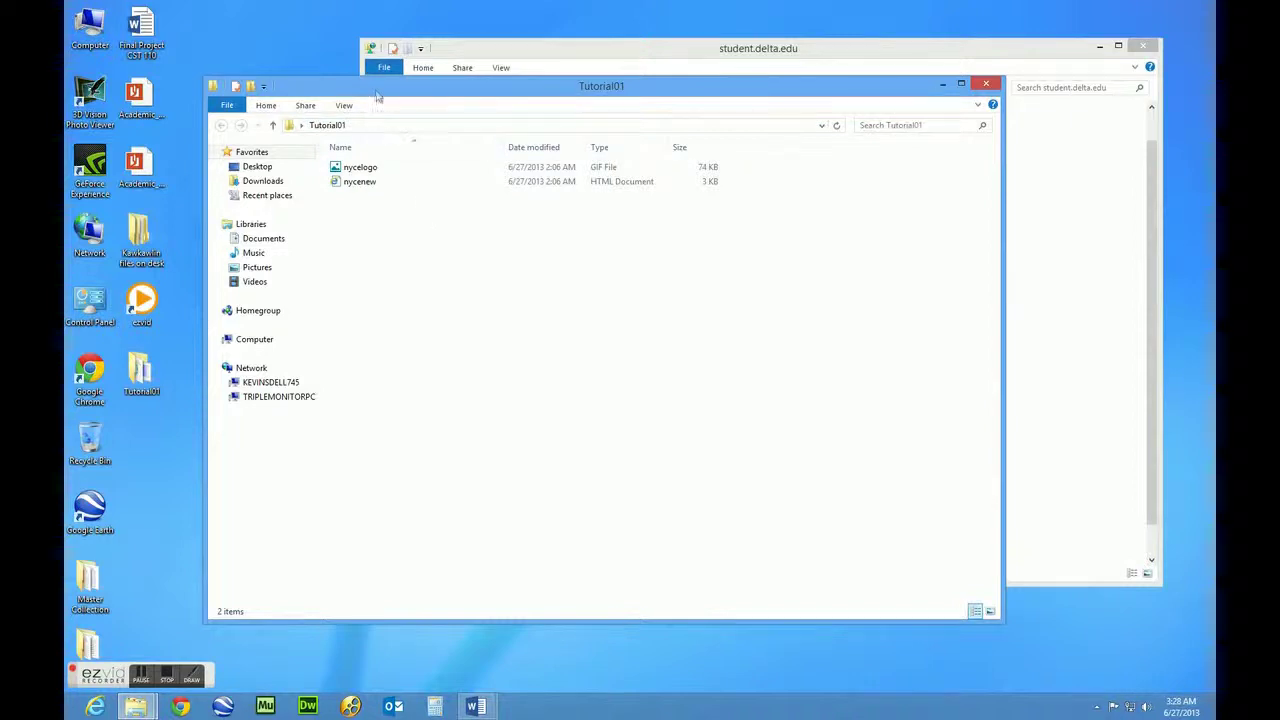
left_click_drag(369, 93, 244, 143)
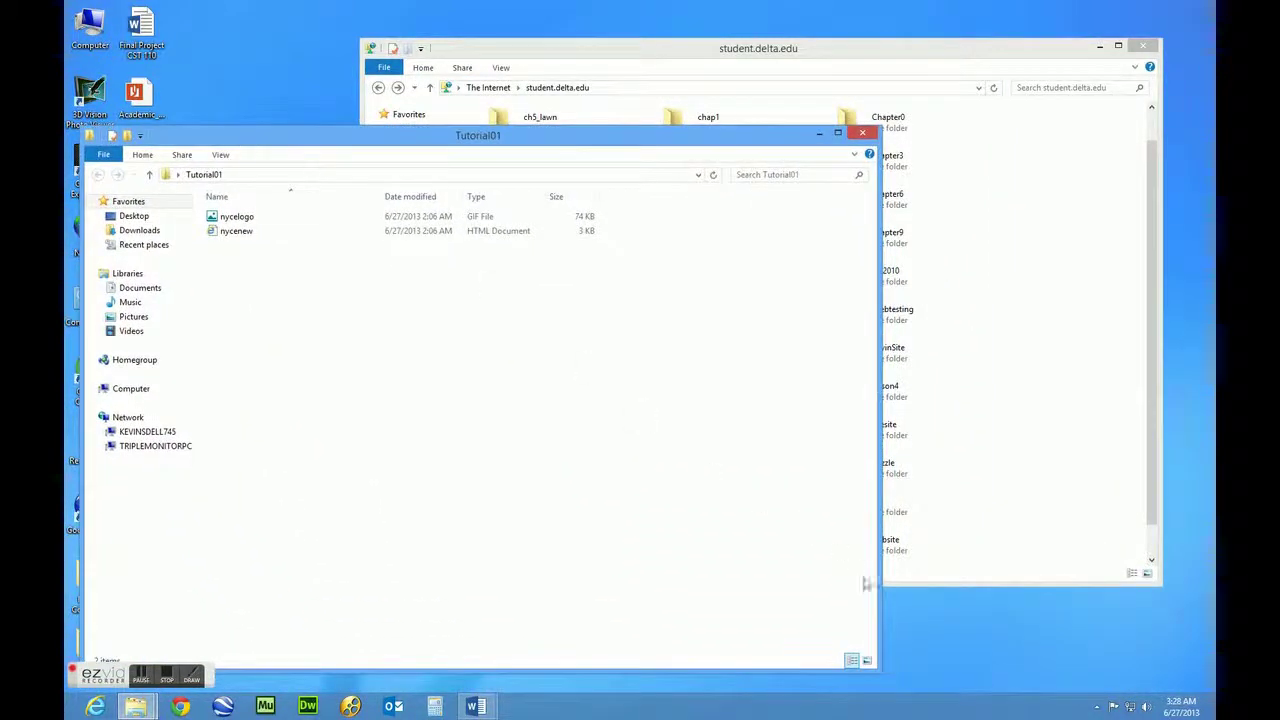
left_click_drag(879, 669, 678, 446)
left_click_drag(292, 140, 317, 335)
left_click_drag(486, 51, 521, 28)
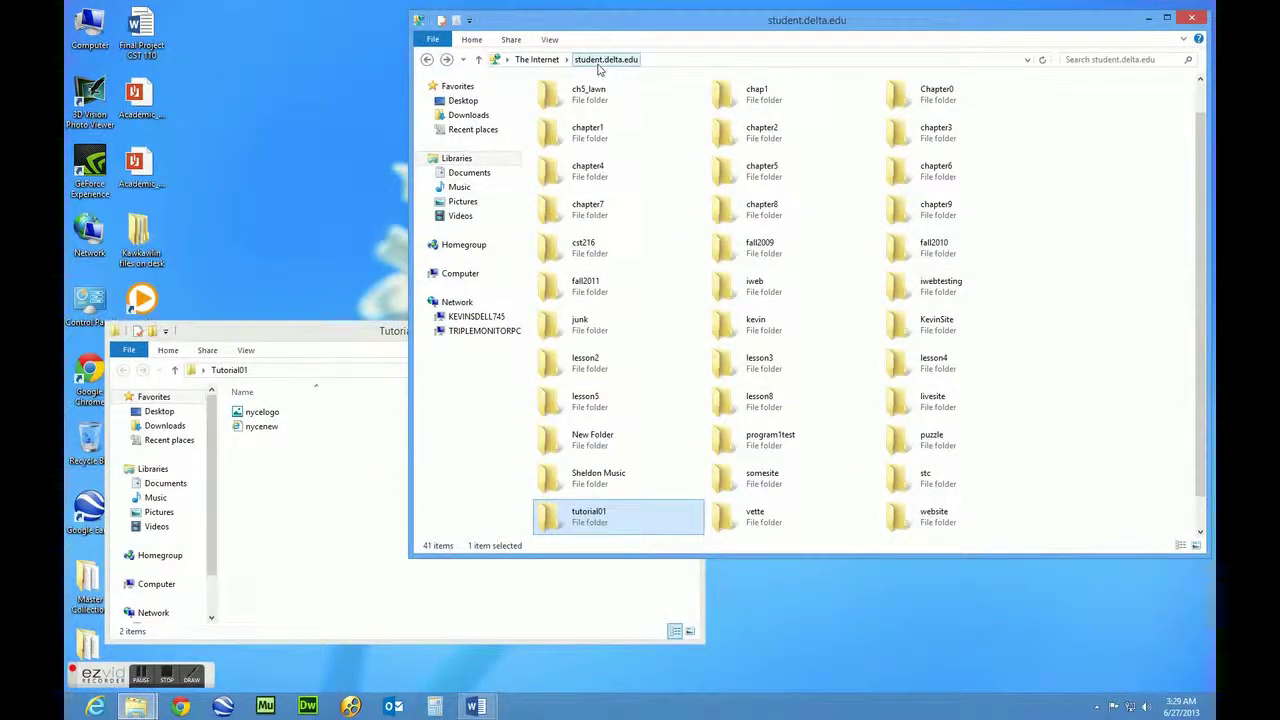
left_click_drag(554, 522, 557, 527)
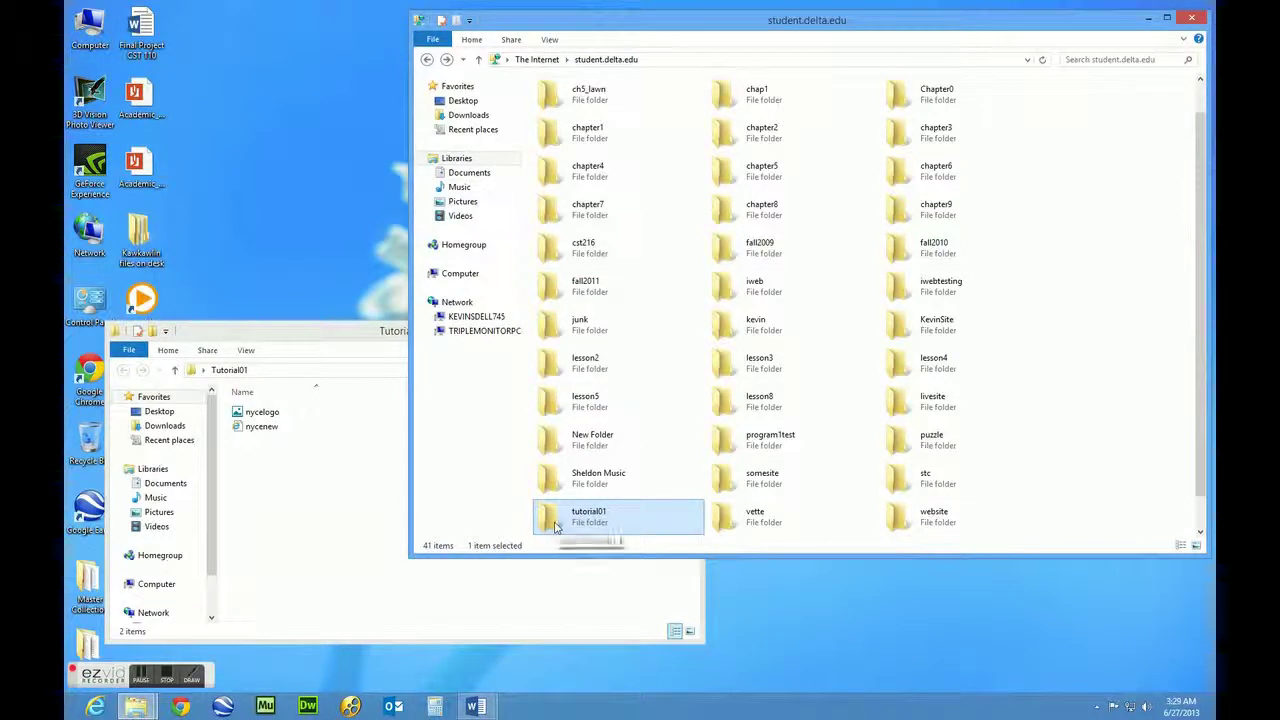
Copy nycelogo.gif and nycenew.htm from the local Tutorial01 folder into the server's tutorial01 folder
double_click(557, 527)
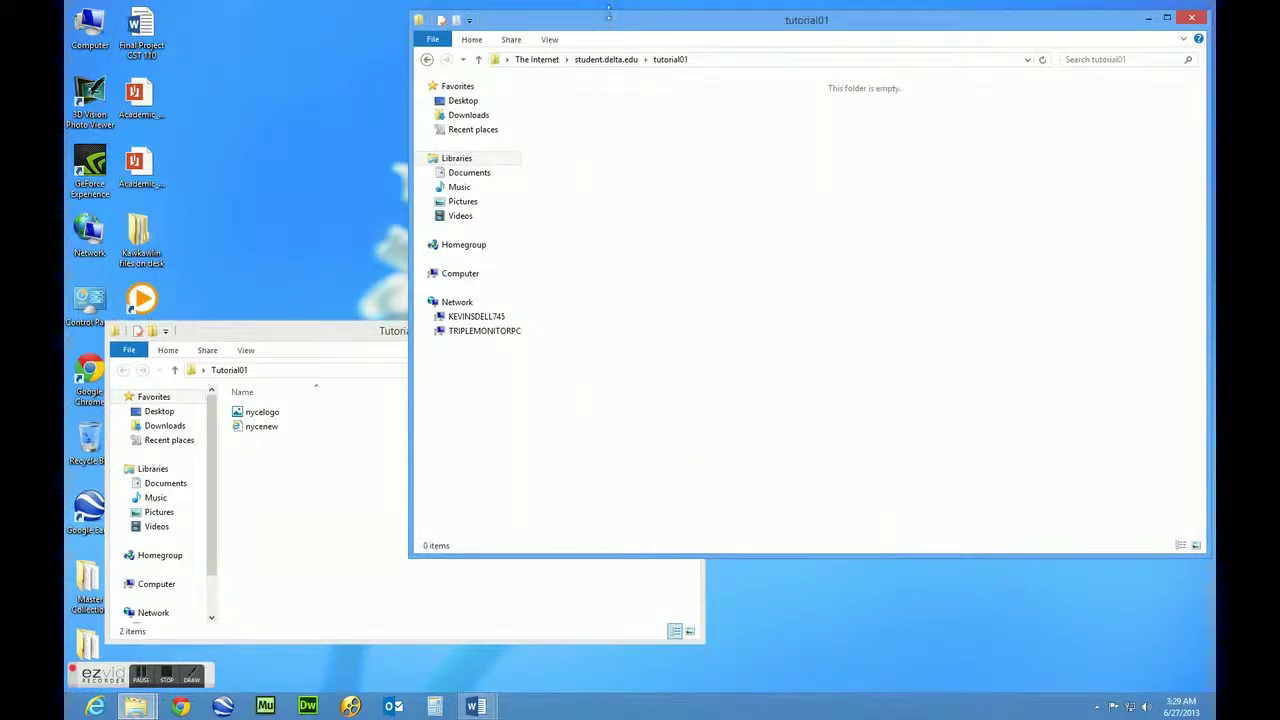
left_click(300, 496)
left_click_drag(324, 475, 250, 418)
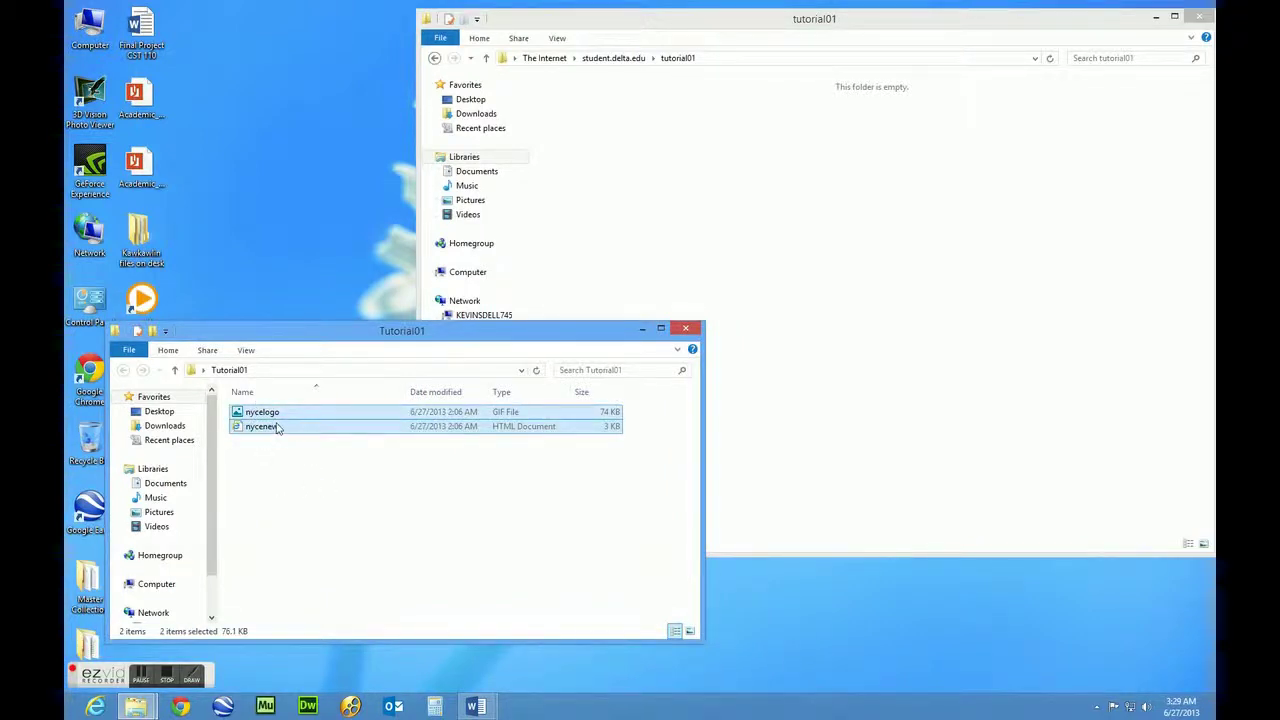
left_click_drag(240, 418, 775, 238)
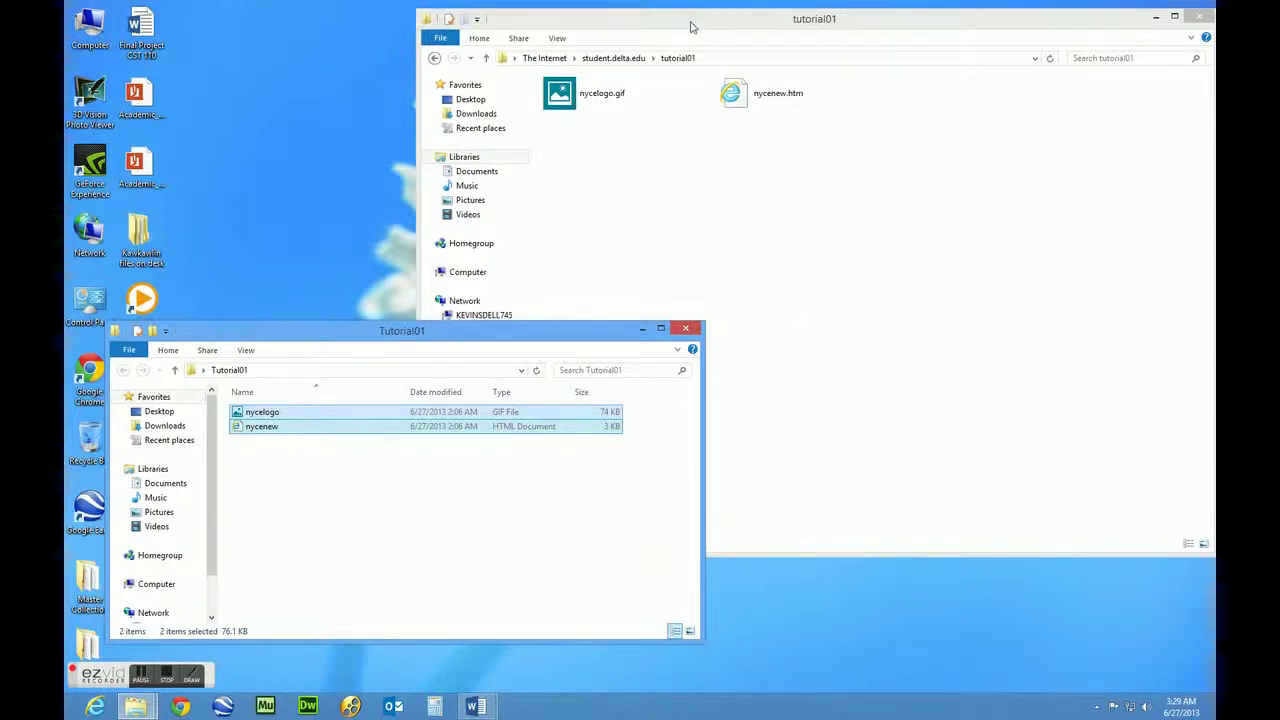
Close both the server tutorial01 window and the local Tutorial01 window
left_click(691, 24)
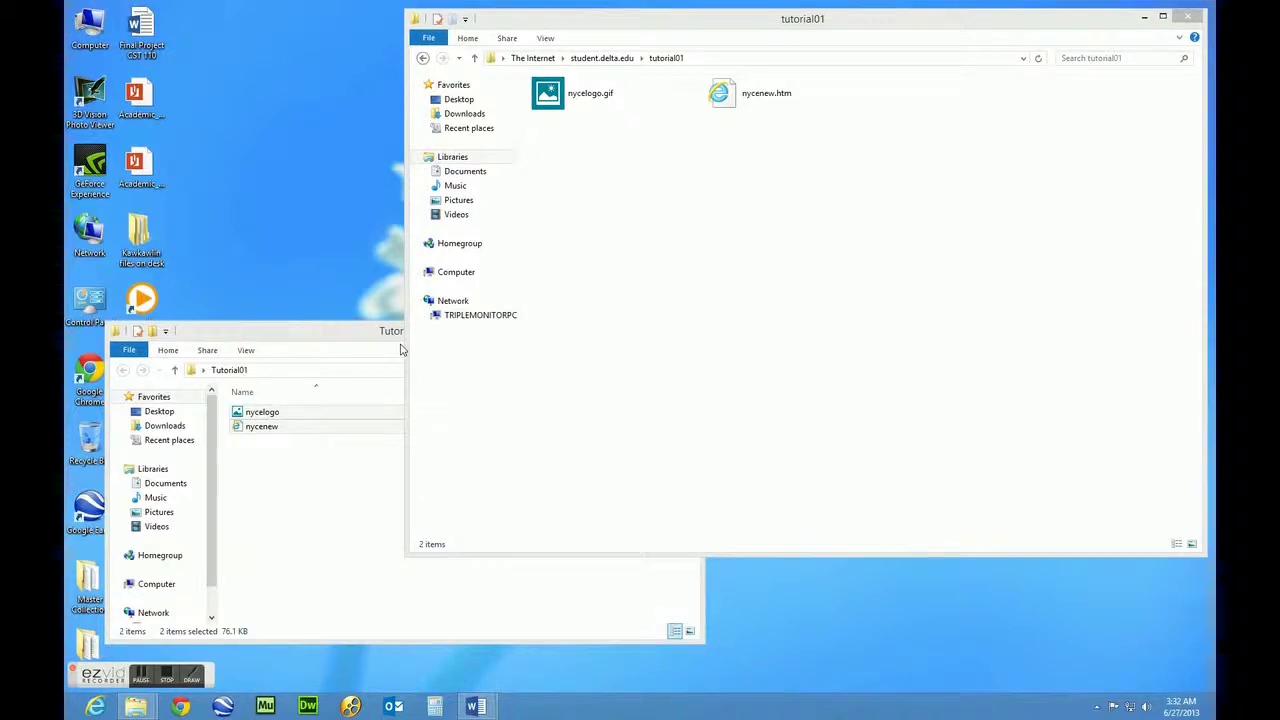
left_click_drag(766, 23, 742, 33)
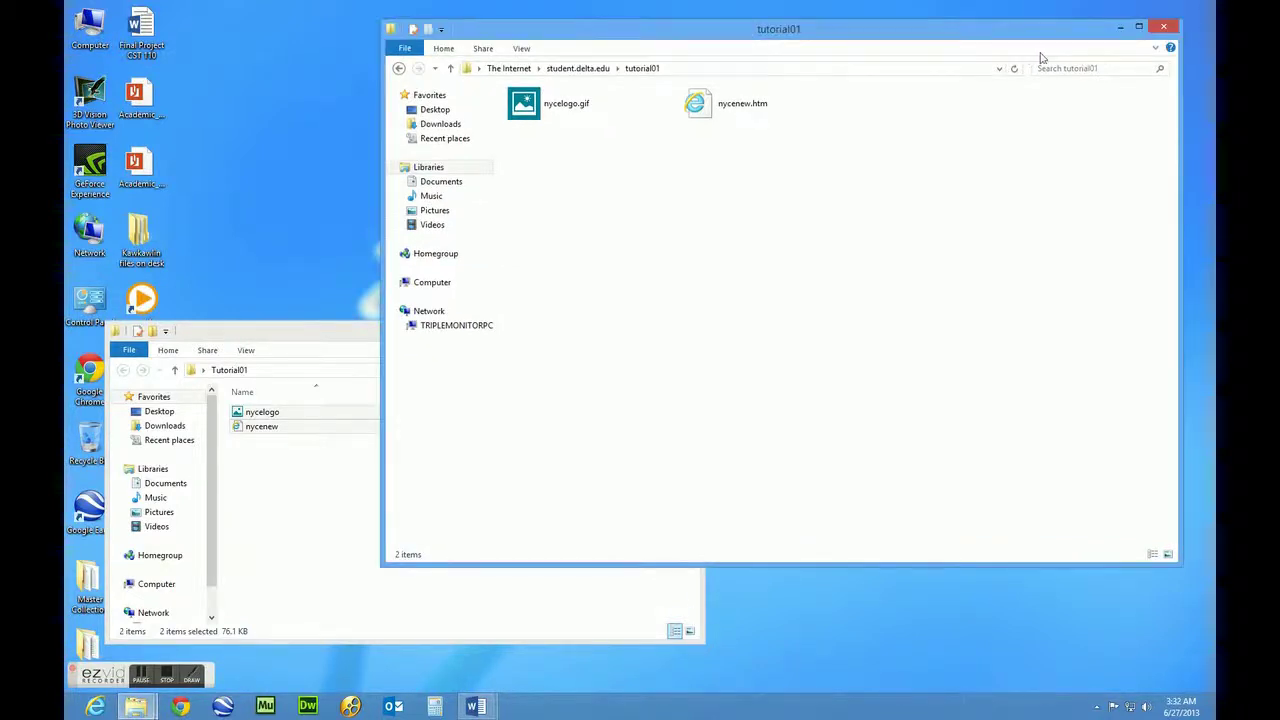
left_click(1164, 30)
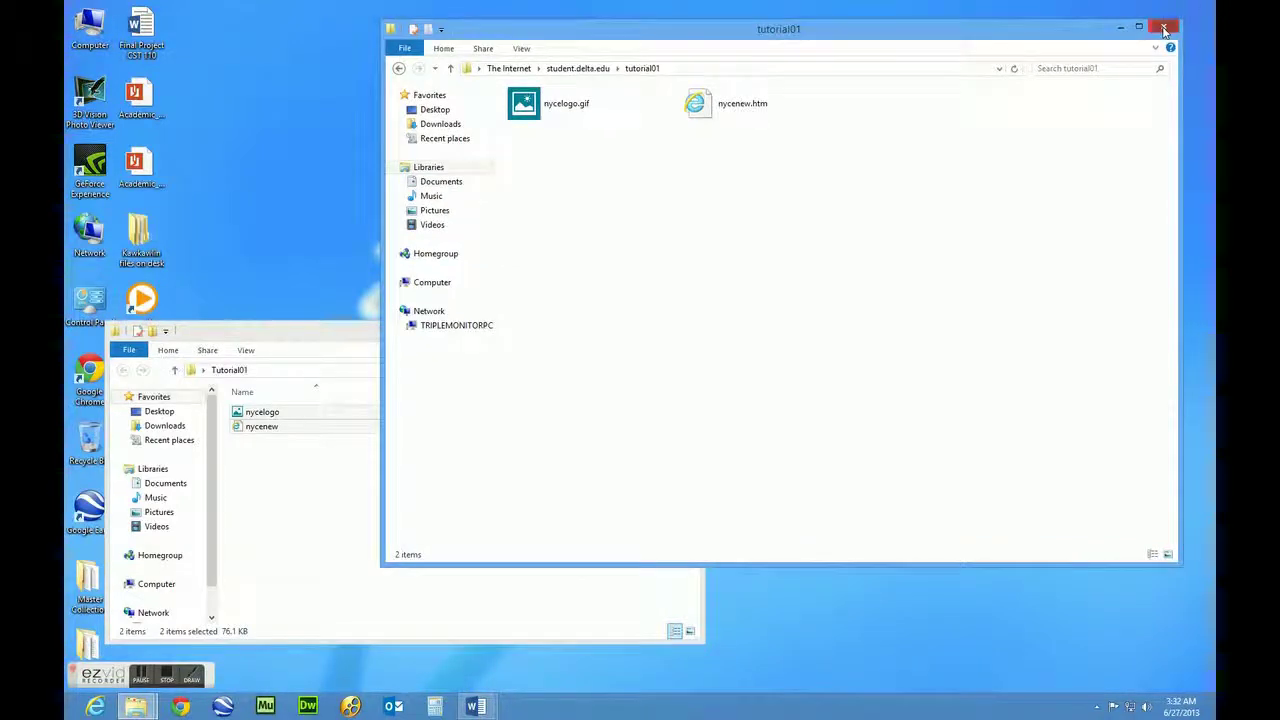
left_click_drag(440, 338, 684, 230)
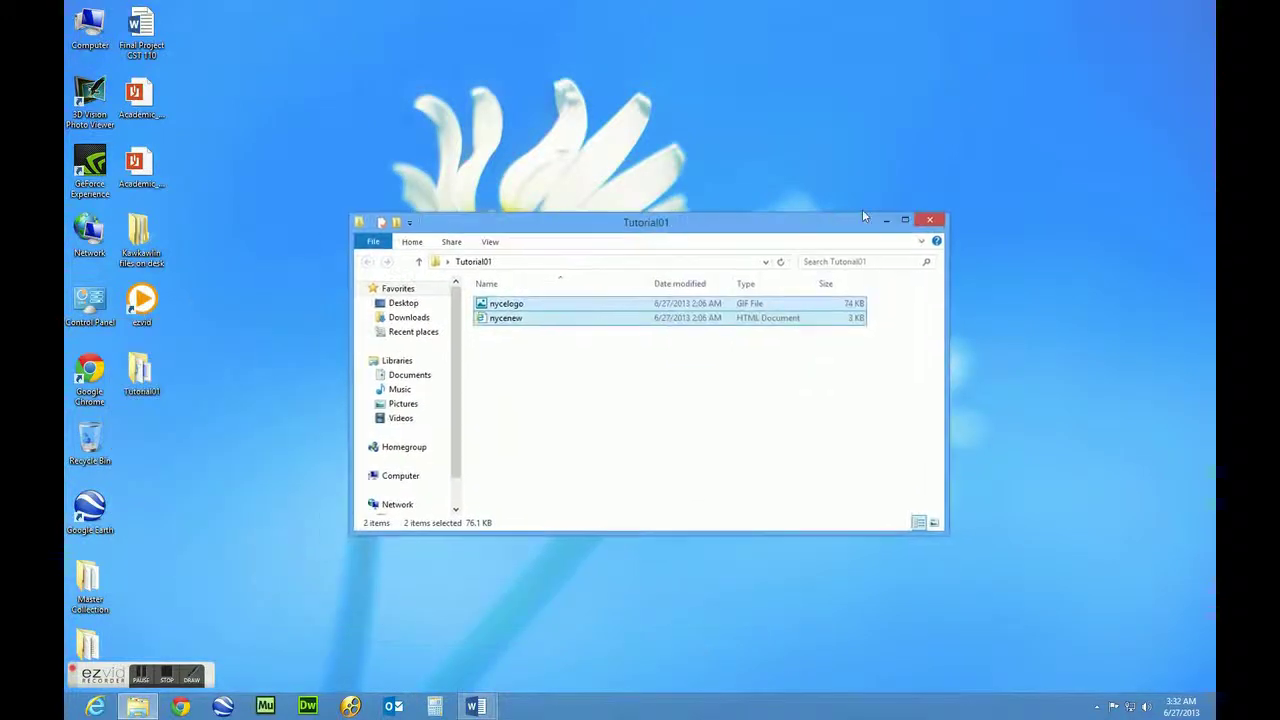
left_click(930, 222)
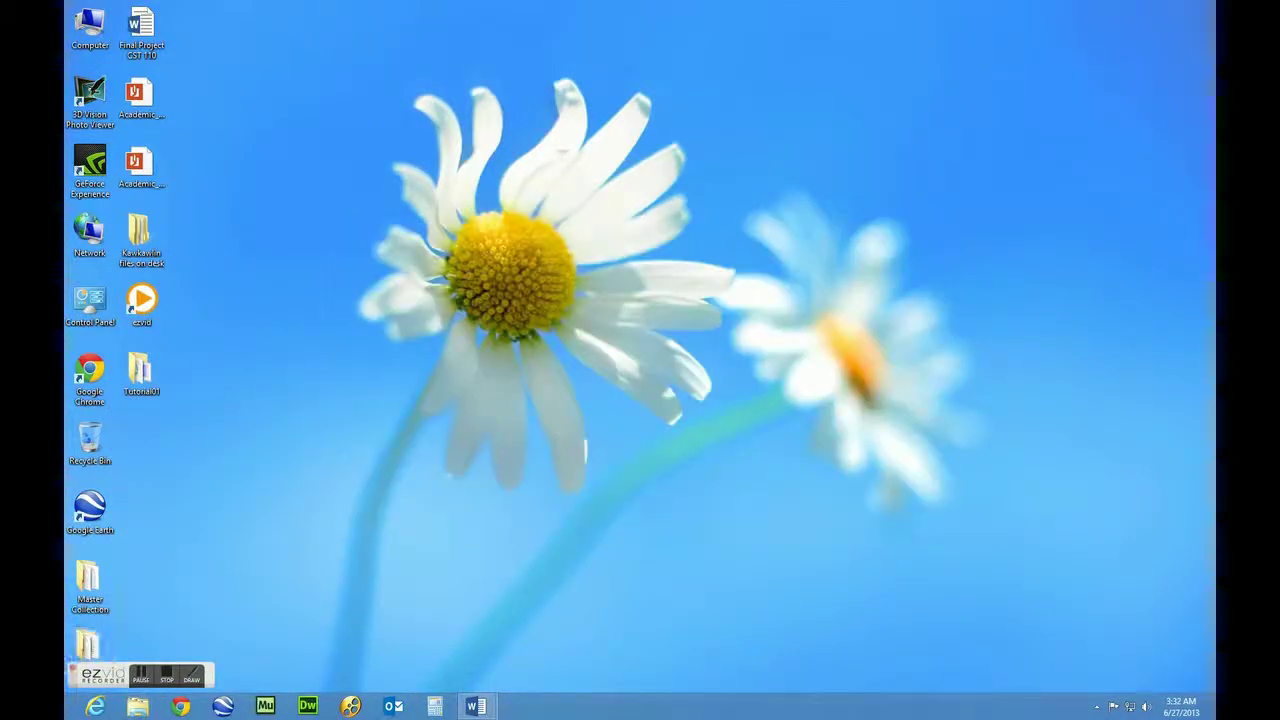
In Internet Explorer, load the uploaded tutorial01/nycenew.htm page from student.delta.edu
left_click(96, 707)
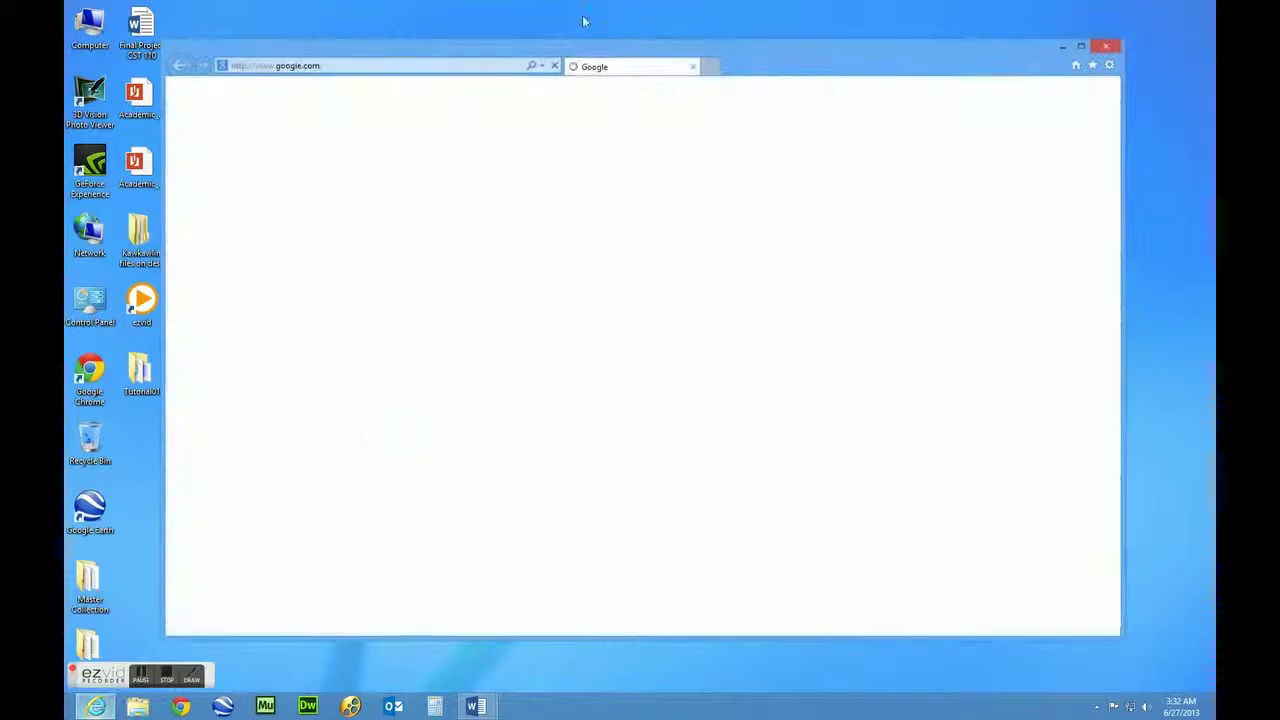
left_click_drag(501, 54, 537, 62)
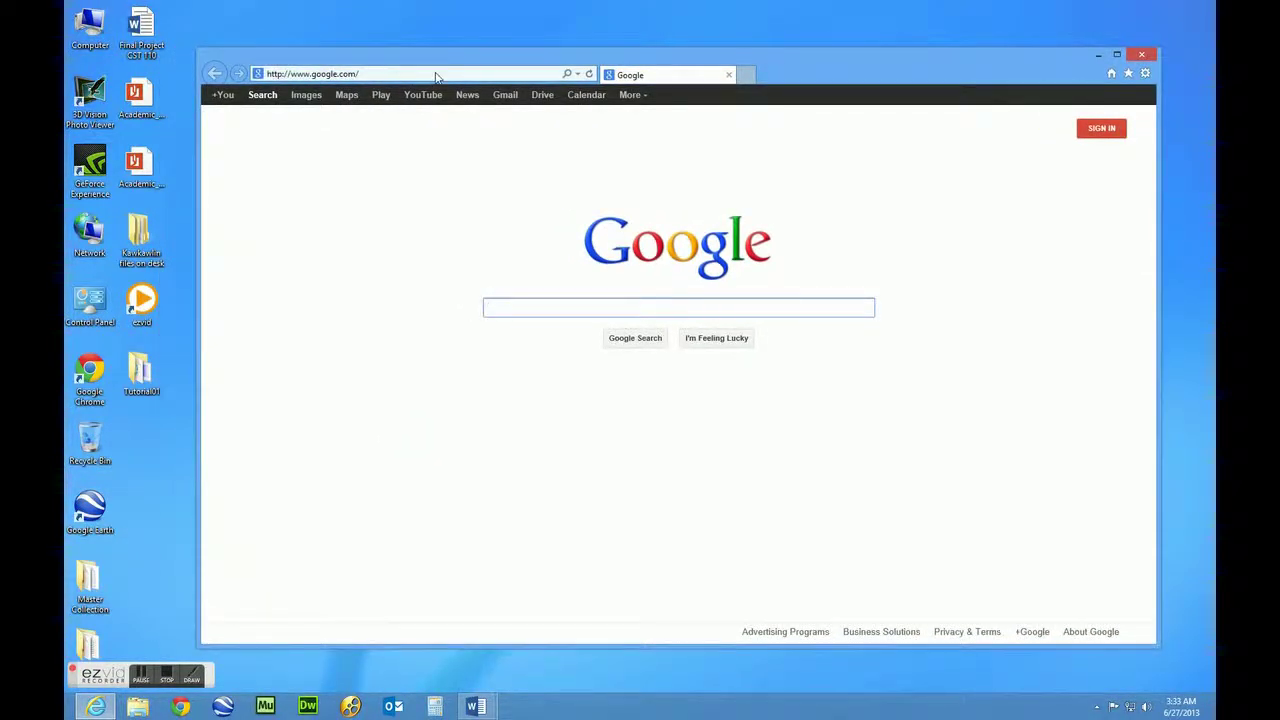
left_click(432, 74)
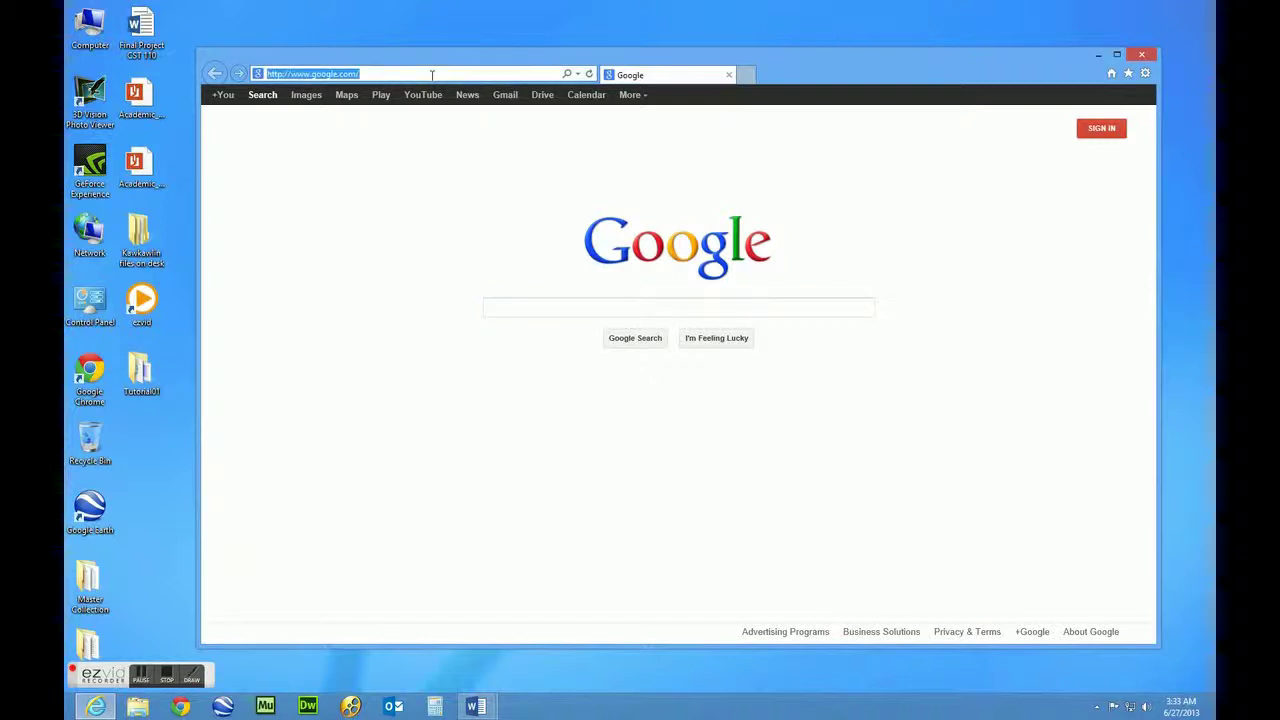
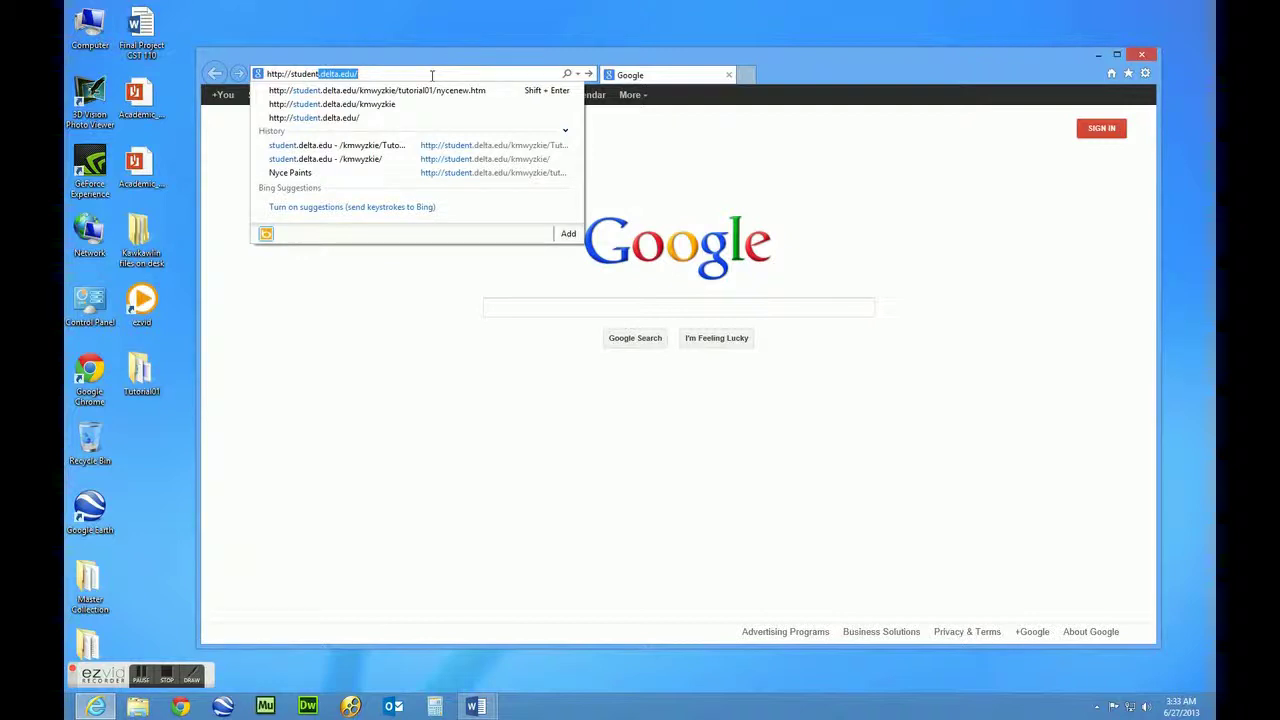
key("End")
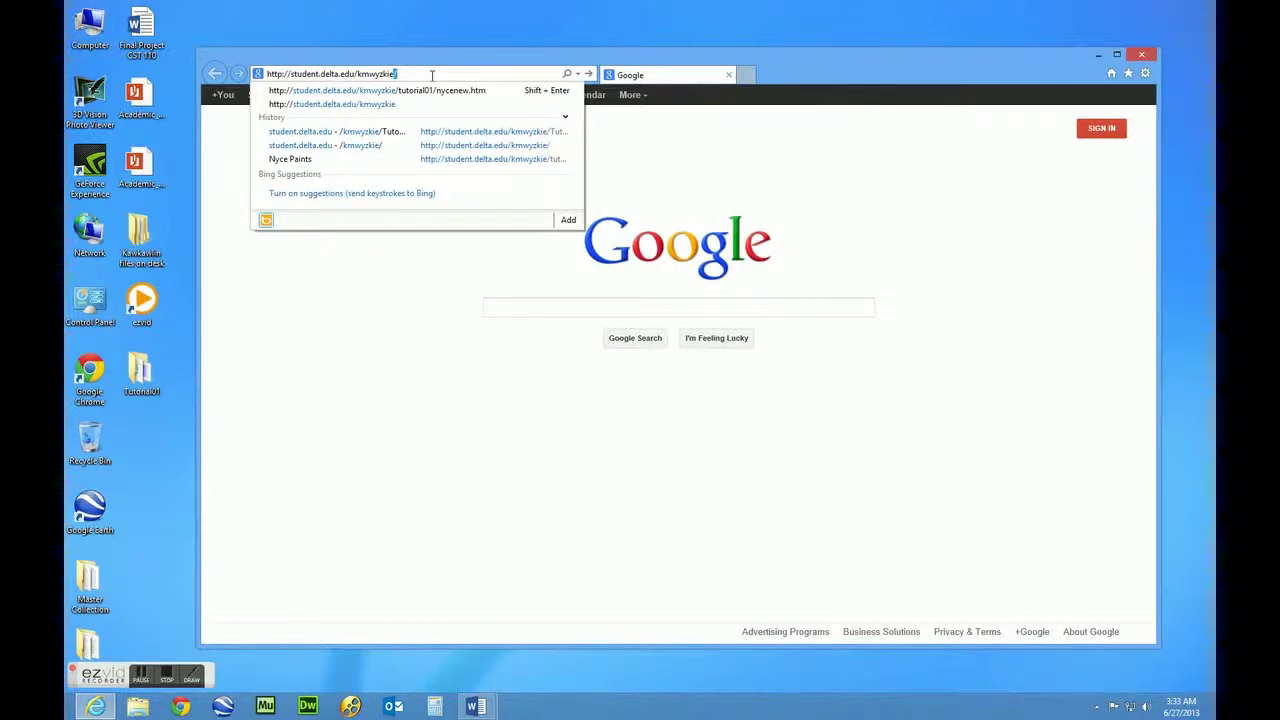
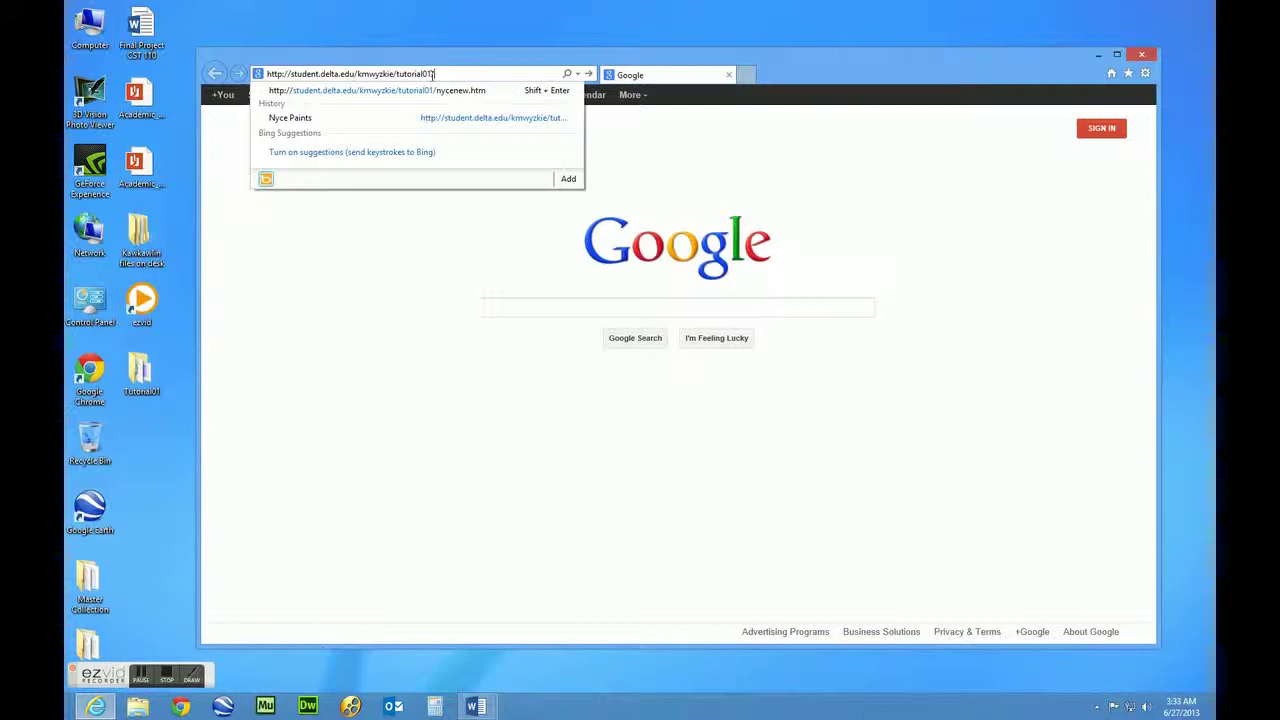
key("Down")
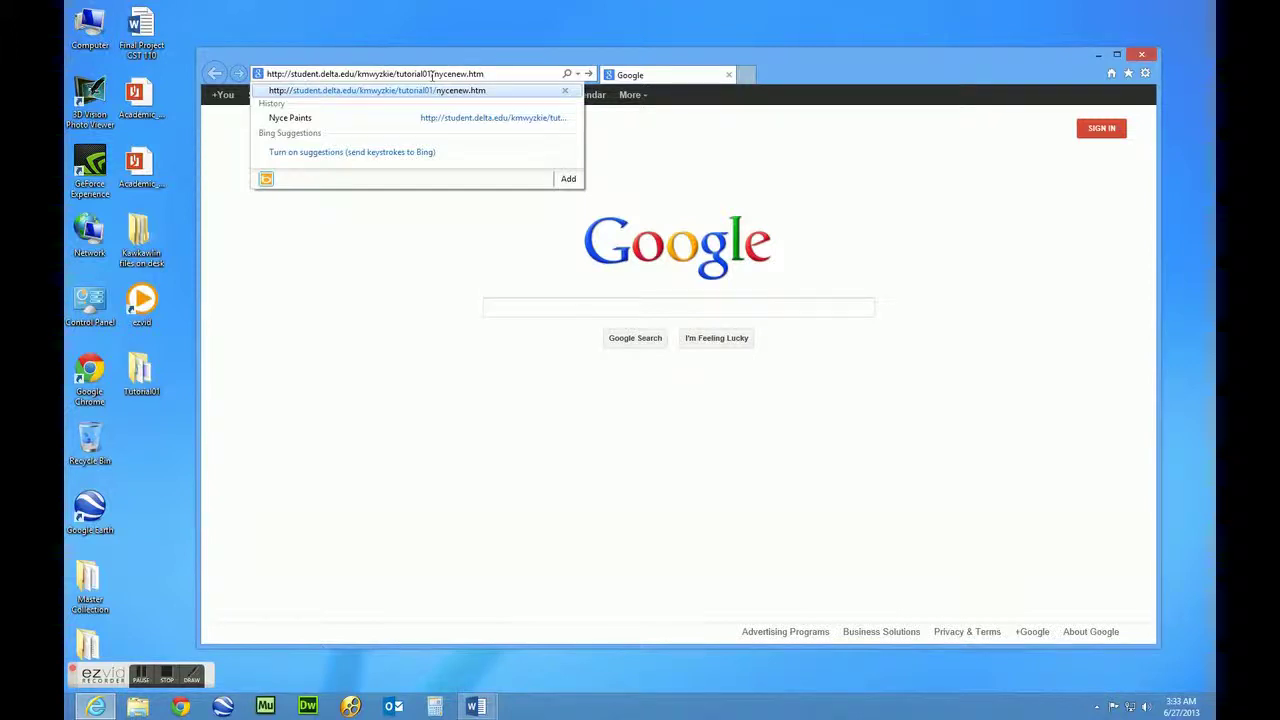
key("Return")
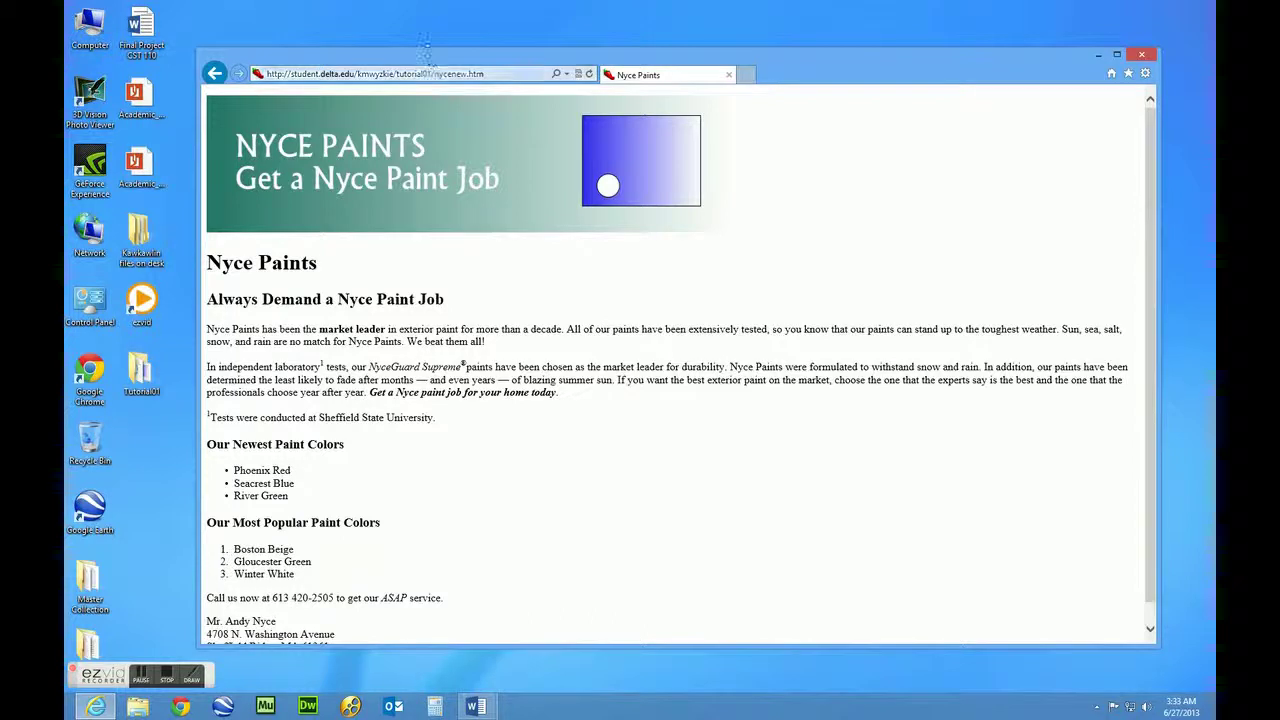
left_click_drag(427, 61, 412, 44)
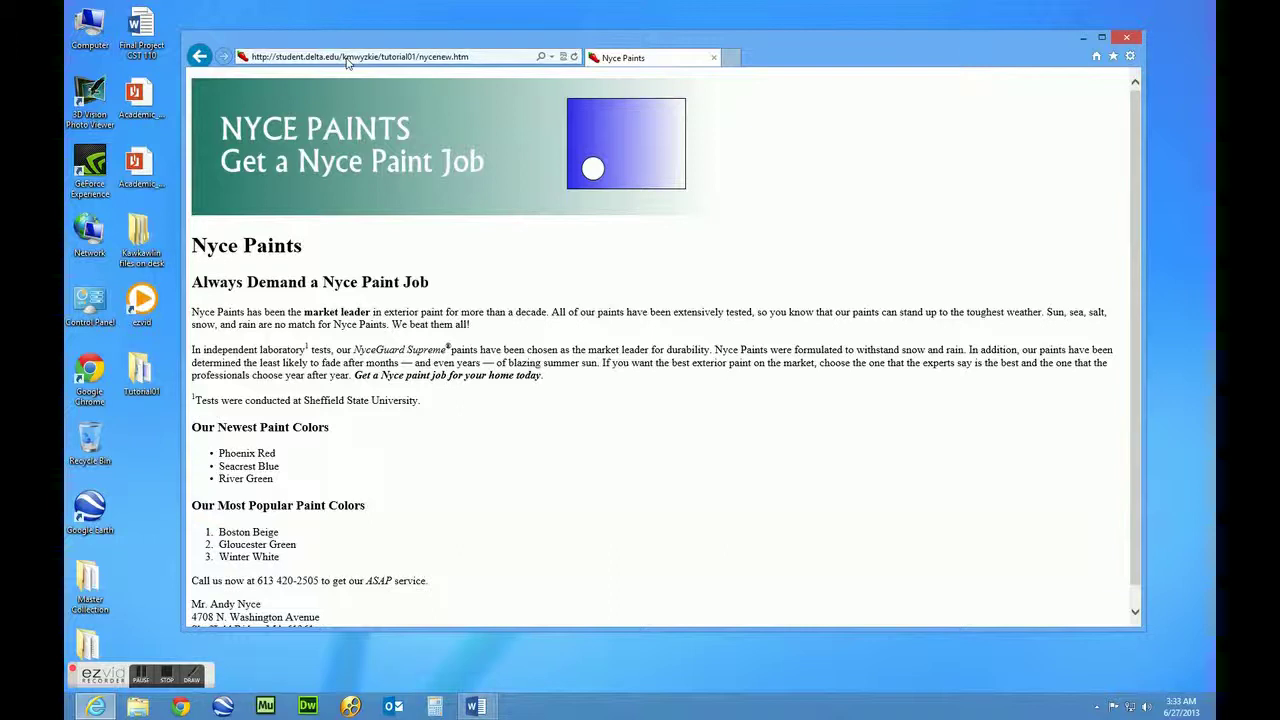
left_click(347, 59)
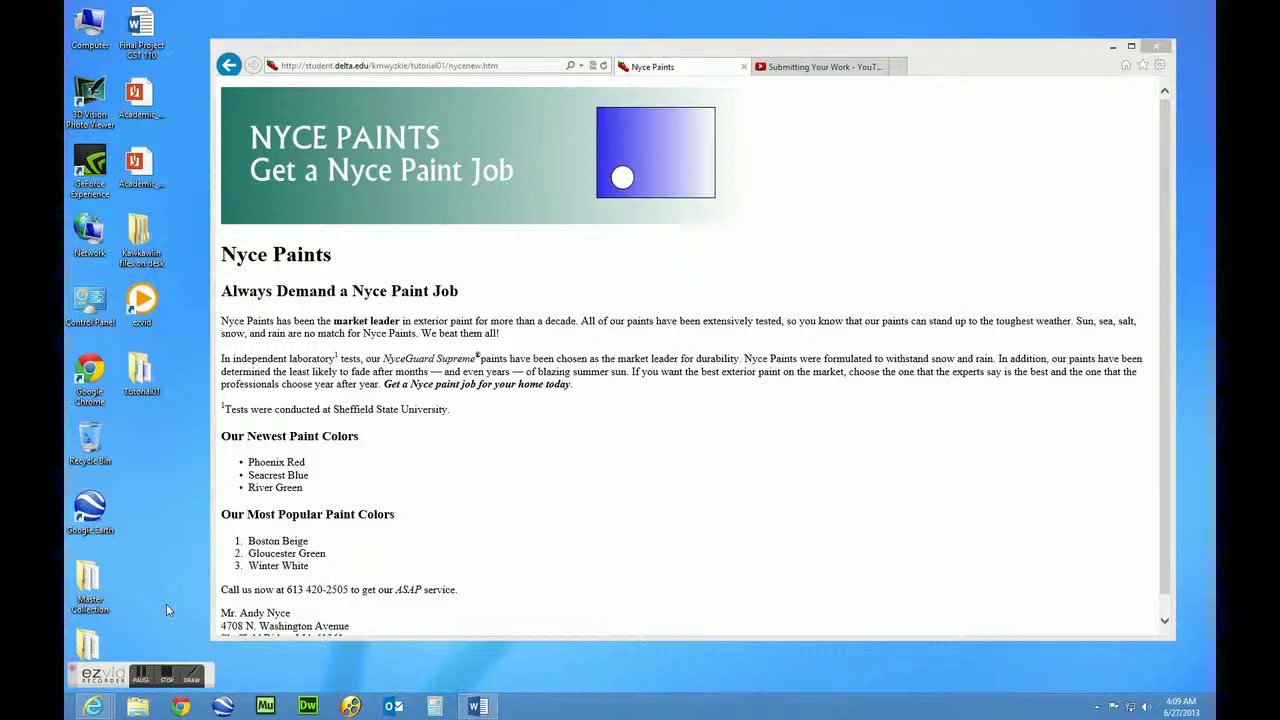
left_click(490, 52)
left_click_drag(490, 52, 472, 43)
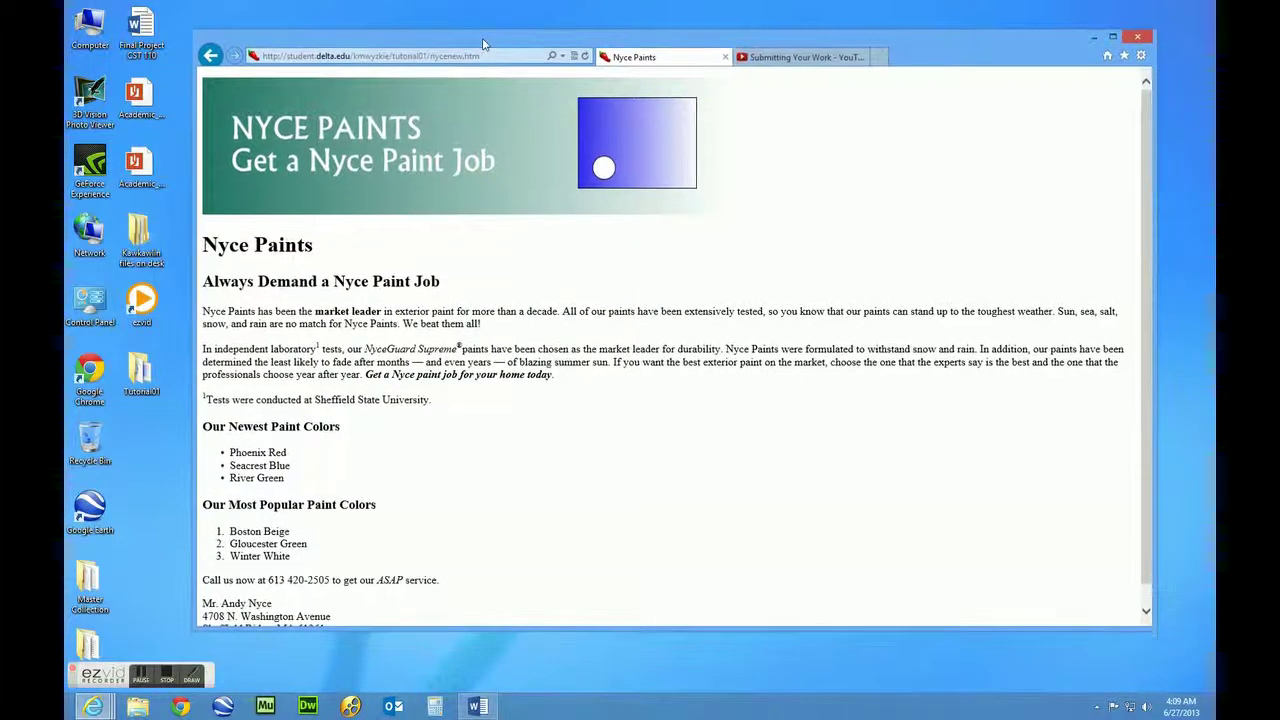
Copy the Nyce Paints page's web address from the address bar
left_click(424, 57)
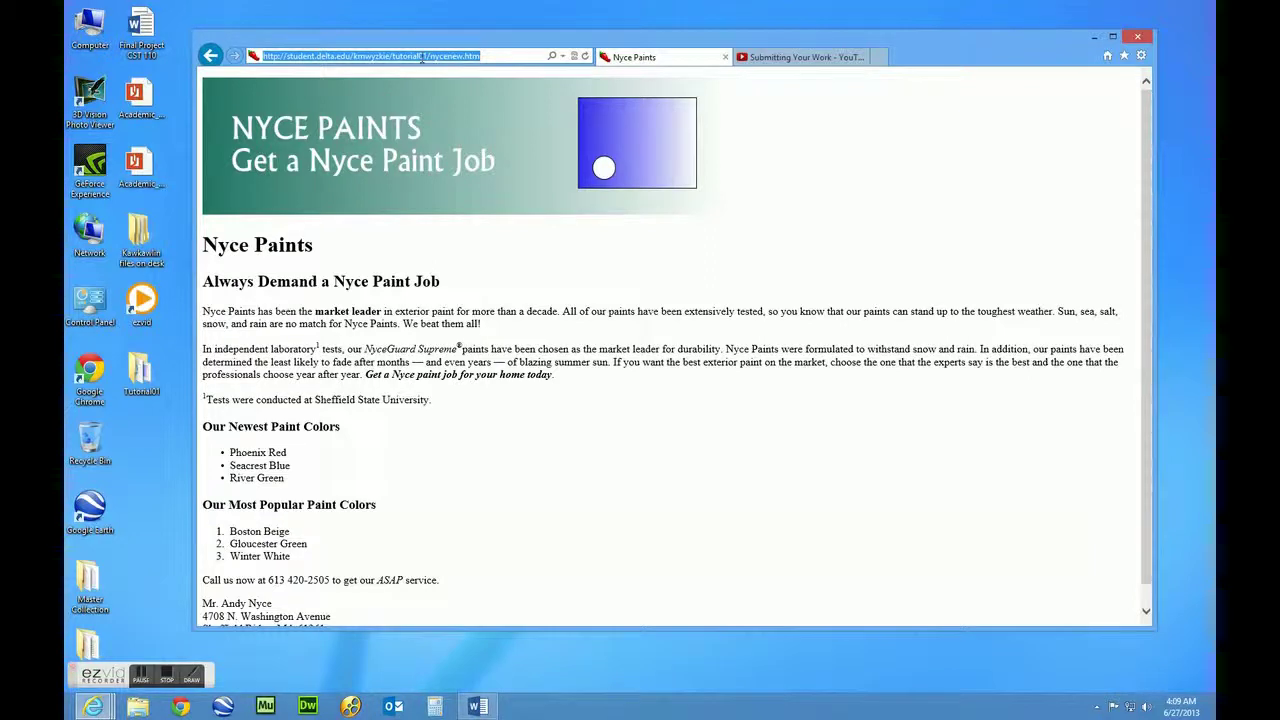
right_click(424, 57)
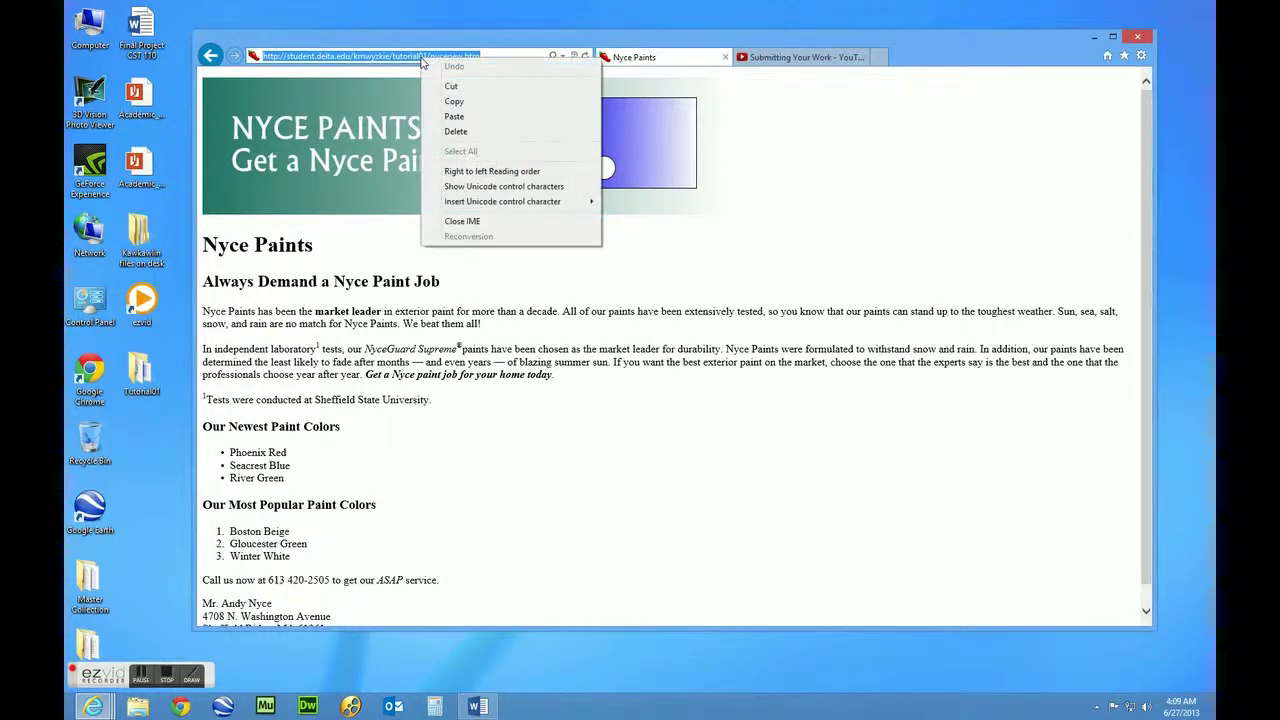
left_click(453, 103)
Move the Nyce Paints window out of the way to the lower right
left_click_drag(456, 38, 480, 66)
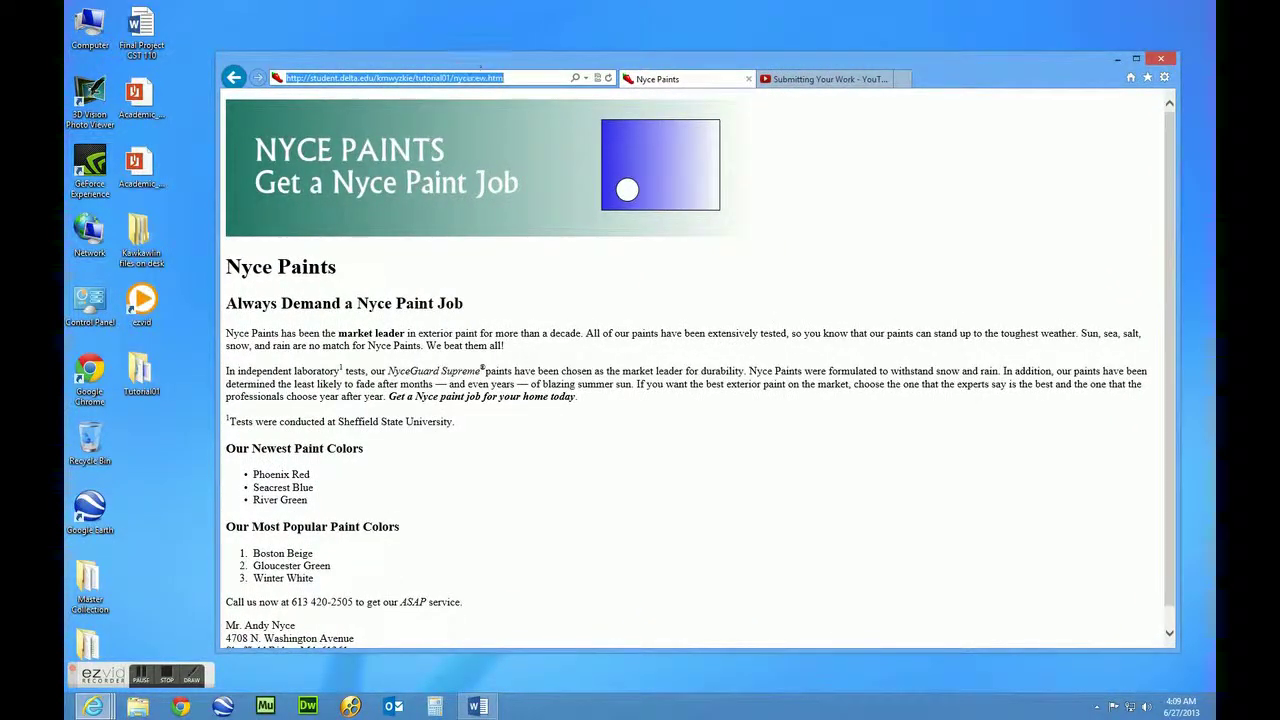
left_click_drag(467, 63, 903, 173)
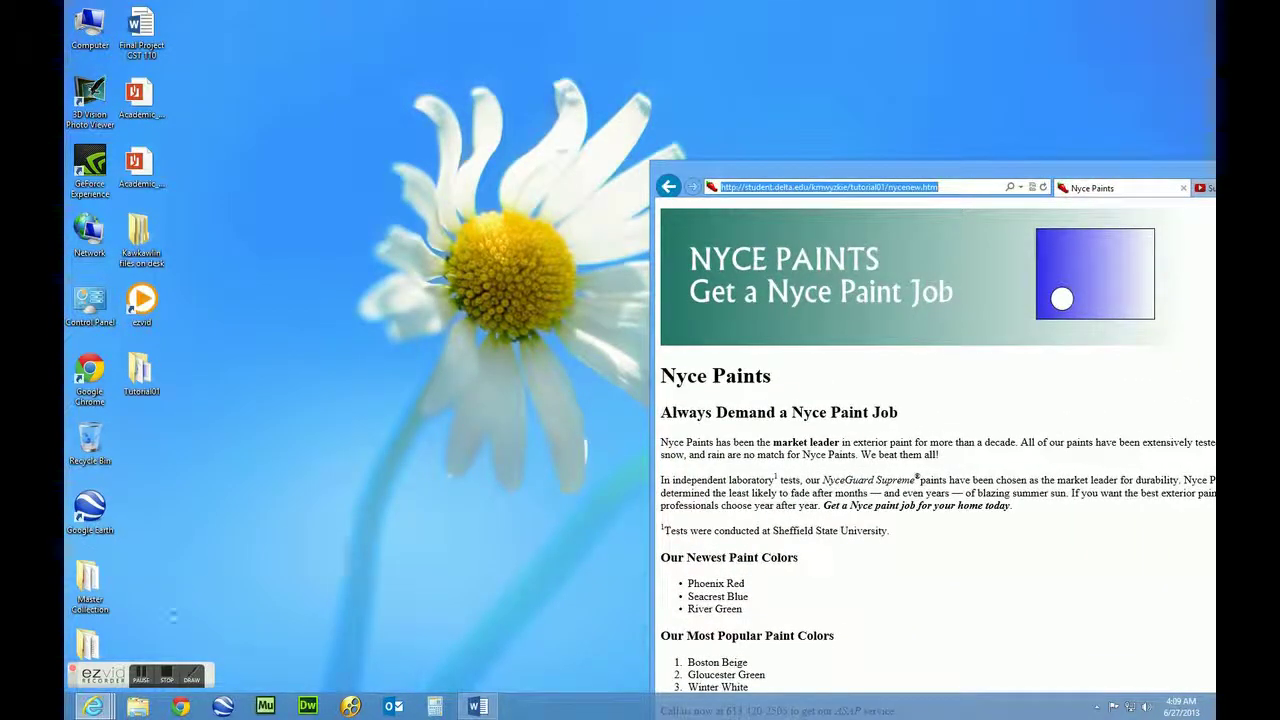
mouse_move(104, 708)
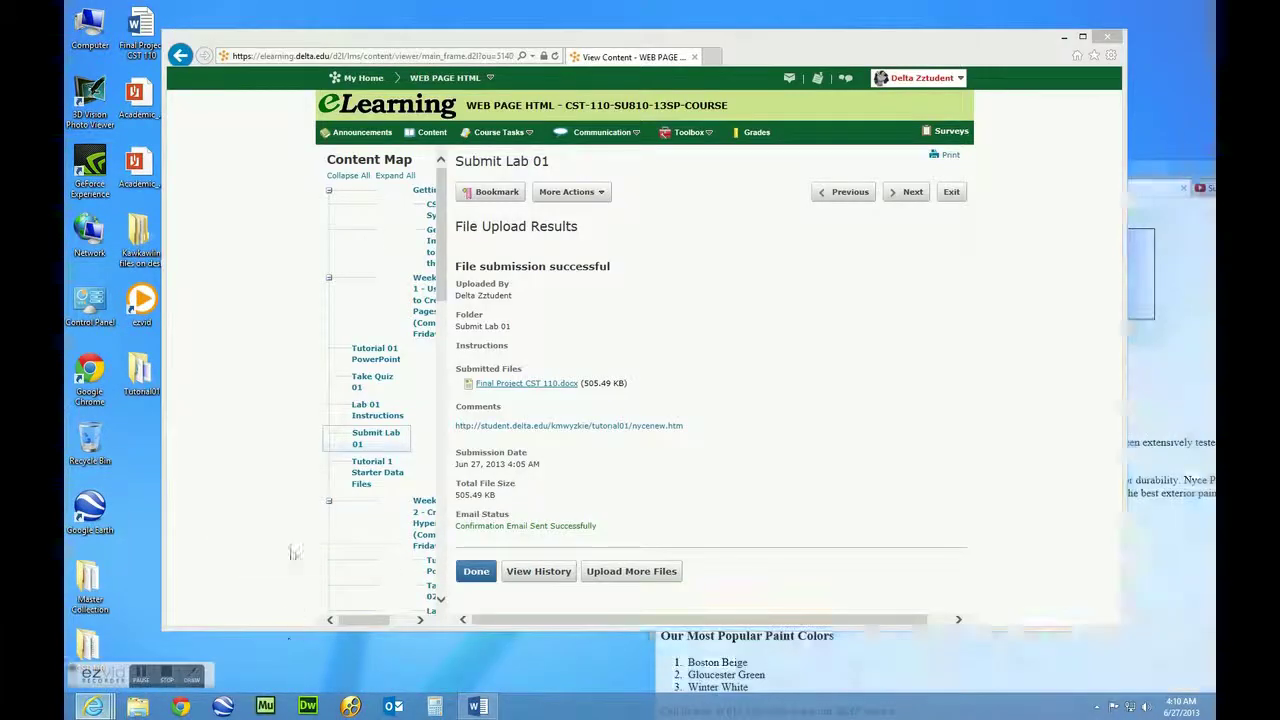
In the eLearning course, open the Submit Lab 01 dropbox from the Content list
left_click(301, 632)
left_click(432, 137)
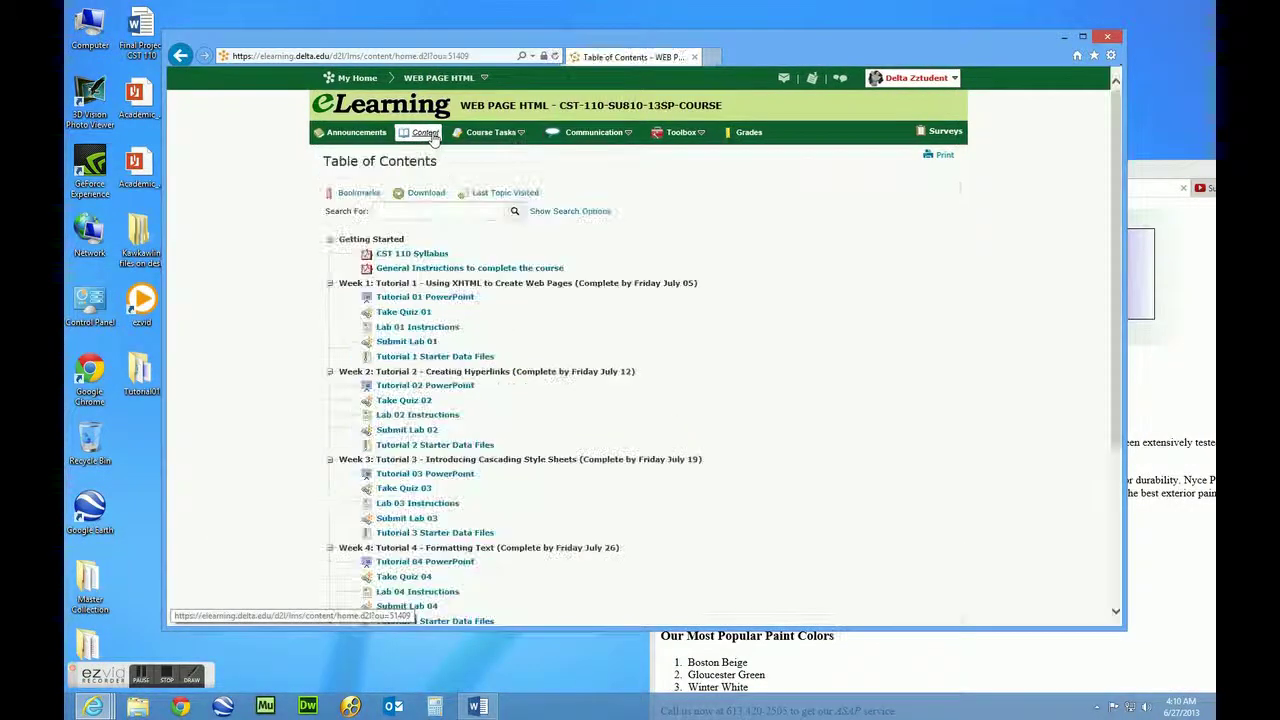
left_click_drag(406, 48, 410, 31)
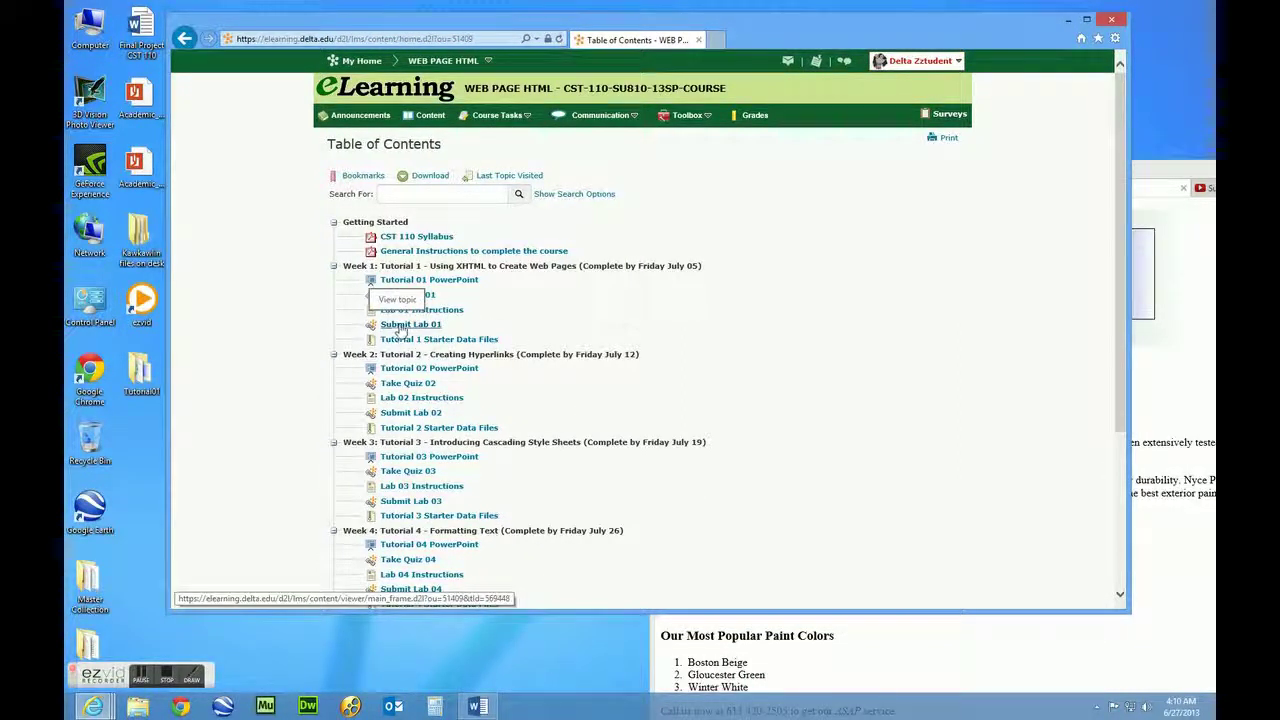
left_click(402, 328)
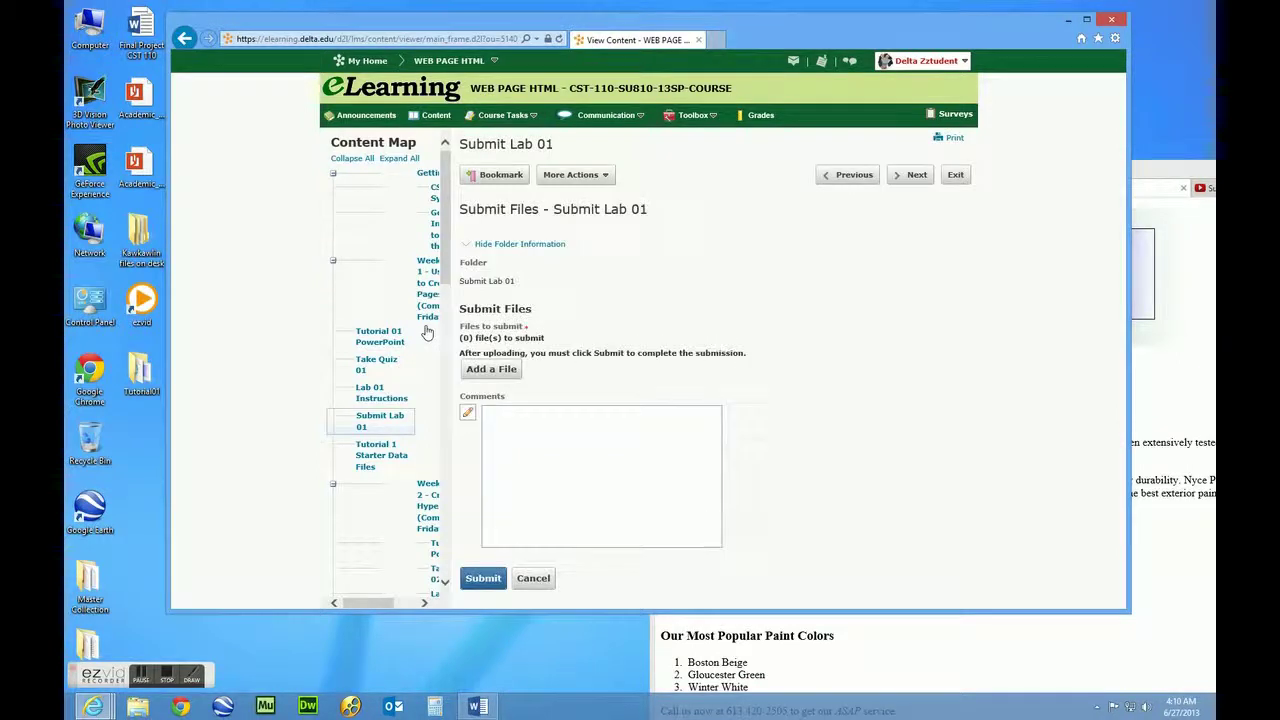
Paste the copied page address into the Comments box, allowing clipboard access
left_click(554, 470)
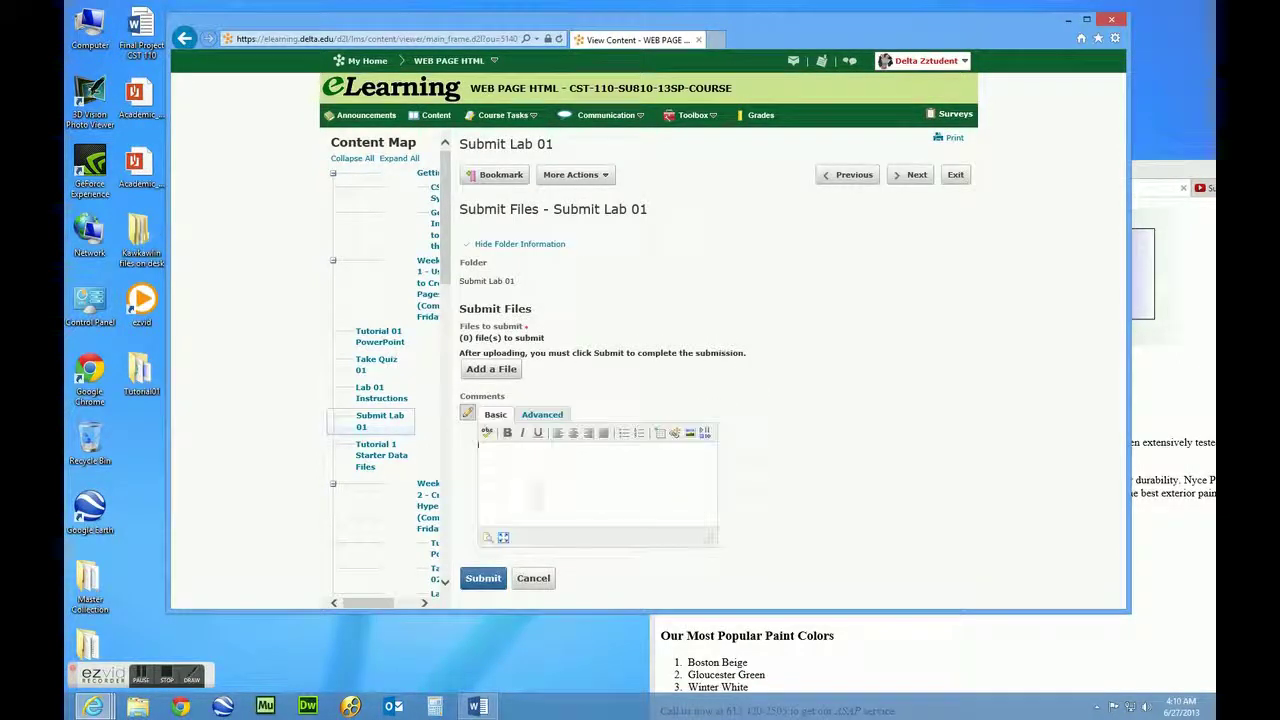
right_click(524, 471)
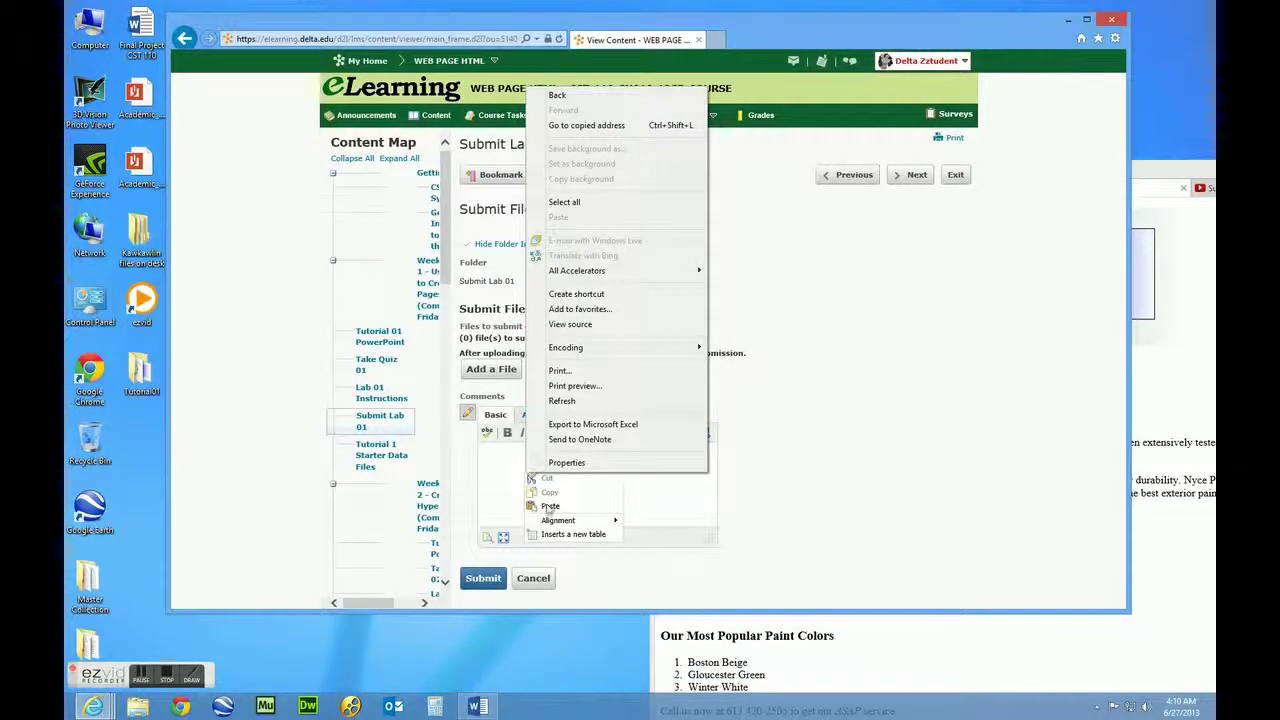
left_click(549, 508)
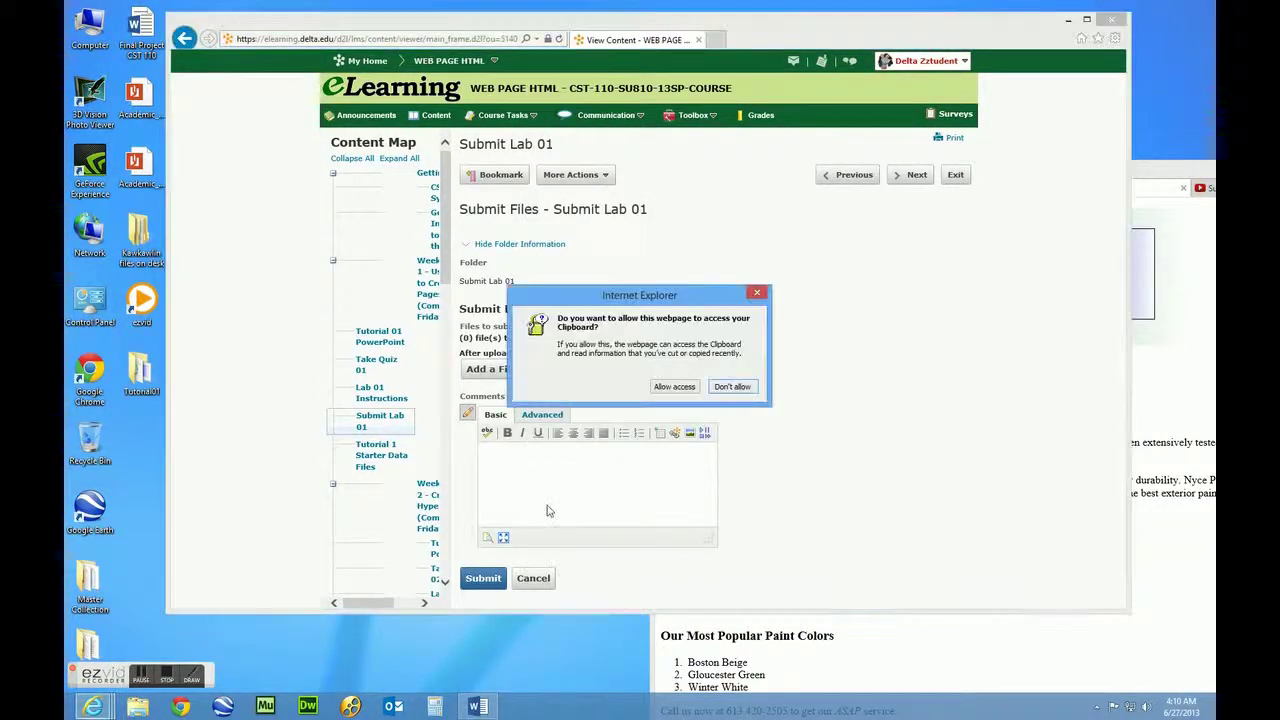
left_click_drag(585, 301, 593, 297)
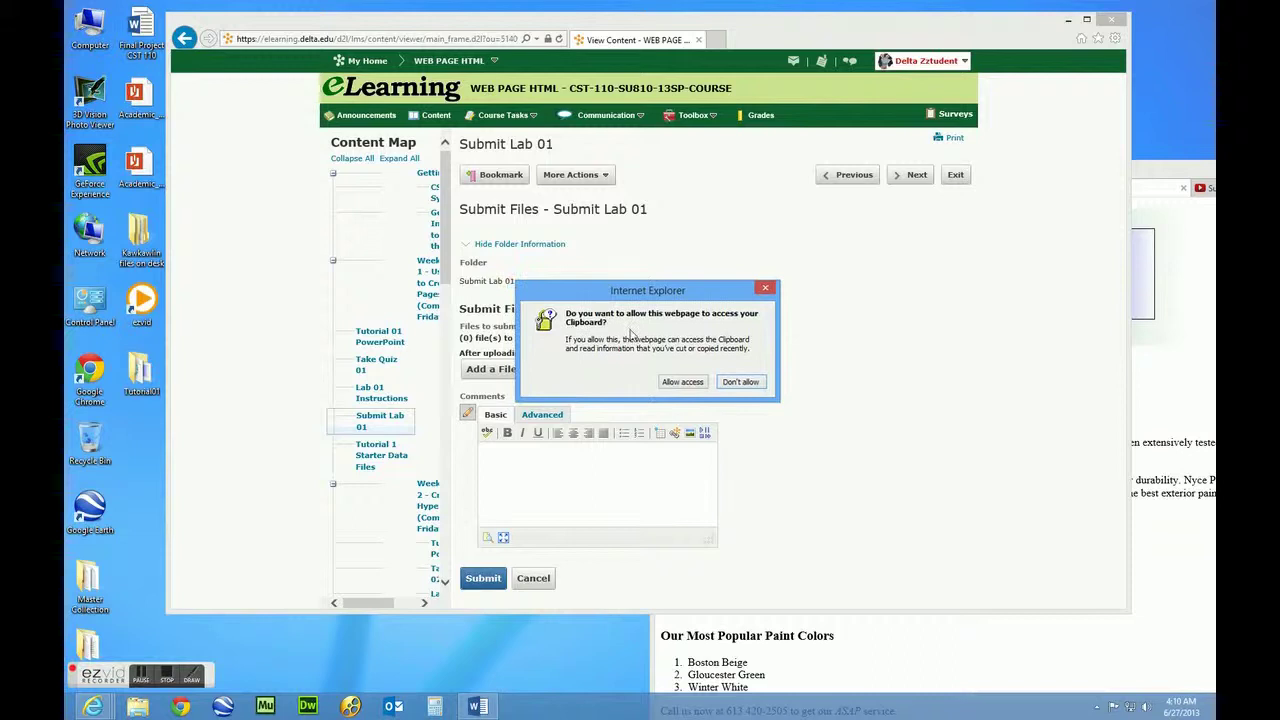
left_click(680, 386)
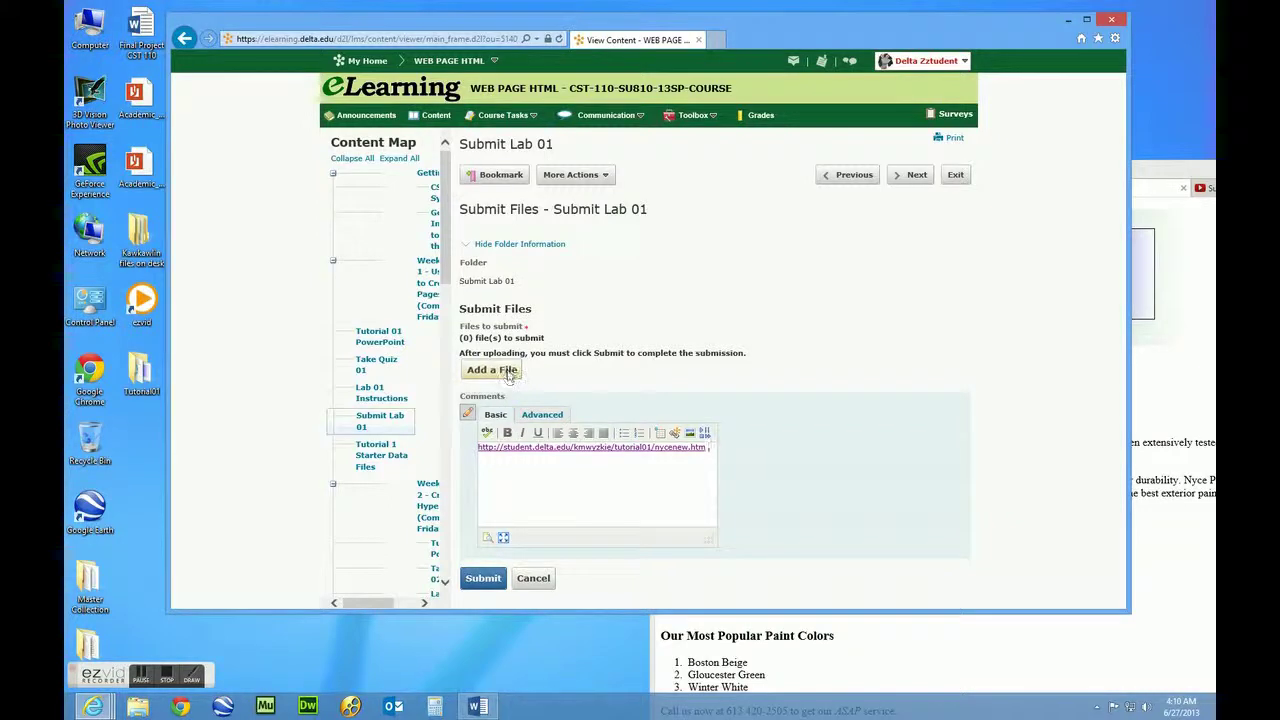
Upload Final Project CST 110.docx from the Desktop as the Lab 01 attachment
left_click(508, 372)
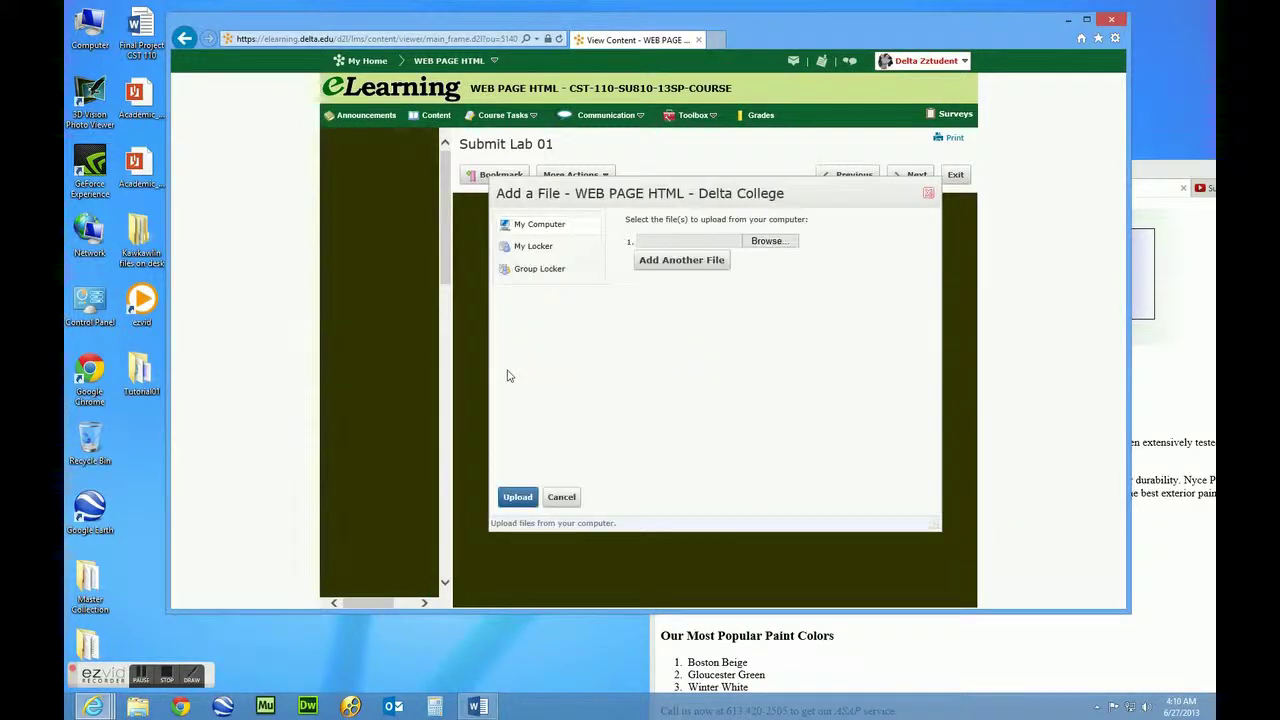
left_click(767, 243)
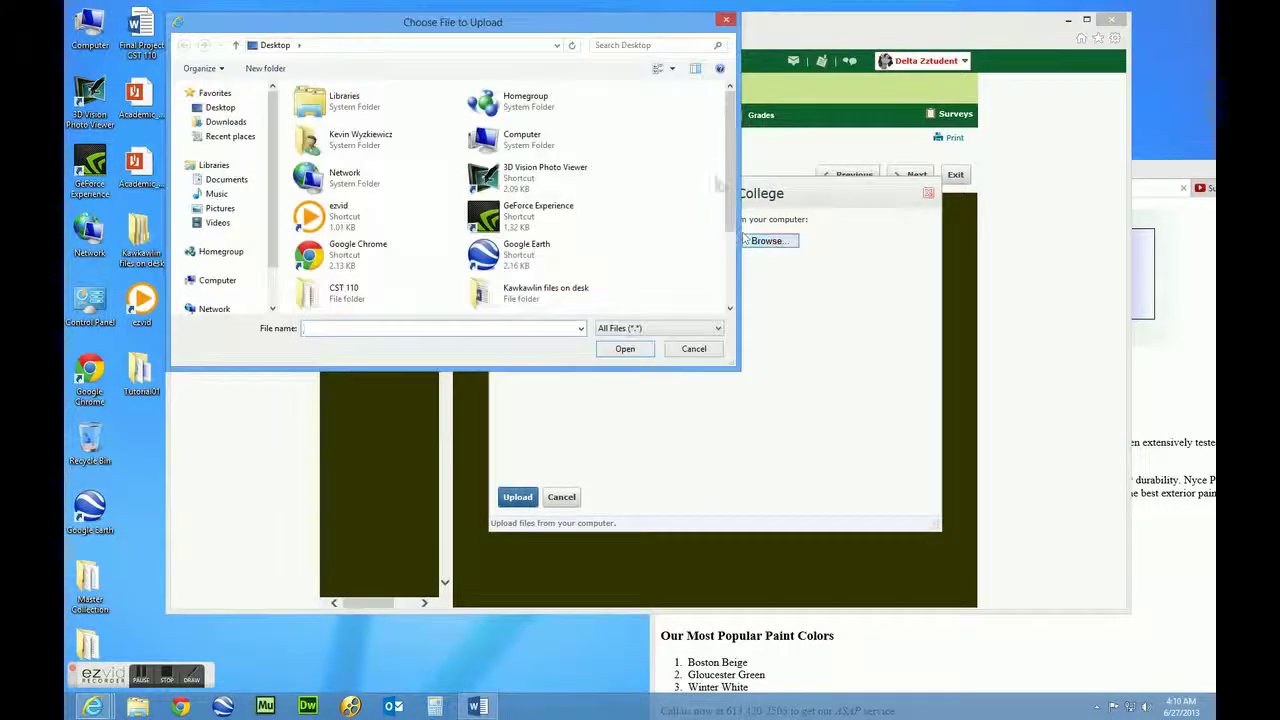
left_click_drag(729, 184, 721, 282)
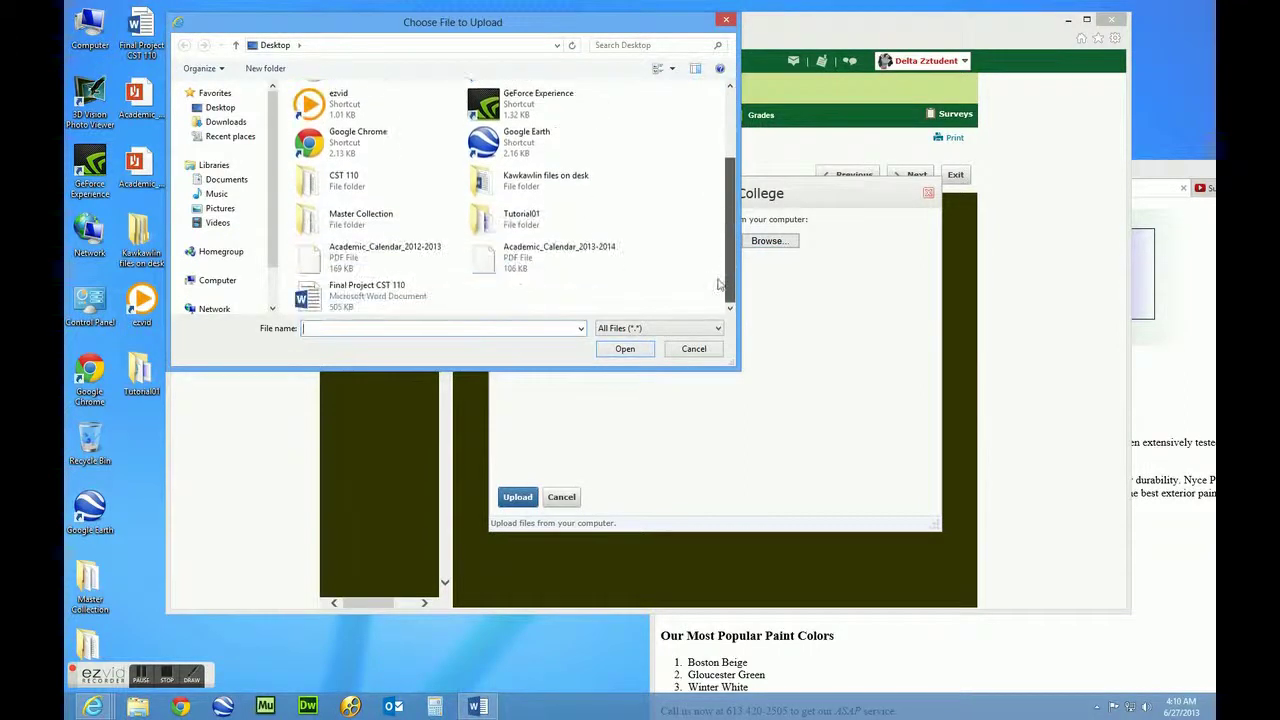
left_click(383, 296)
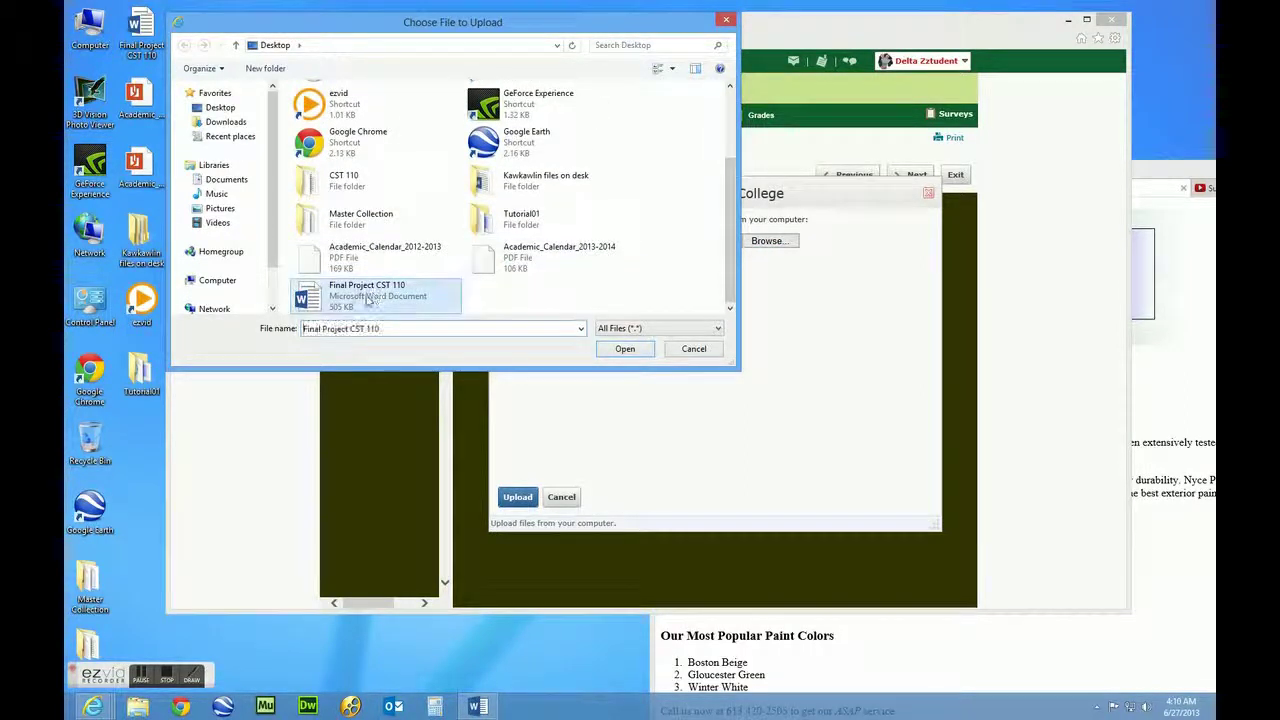
left_click(617, 348)
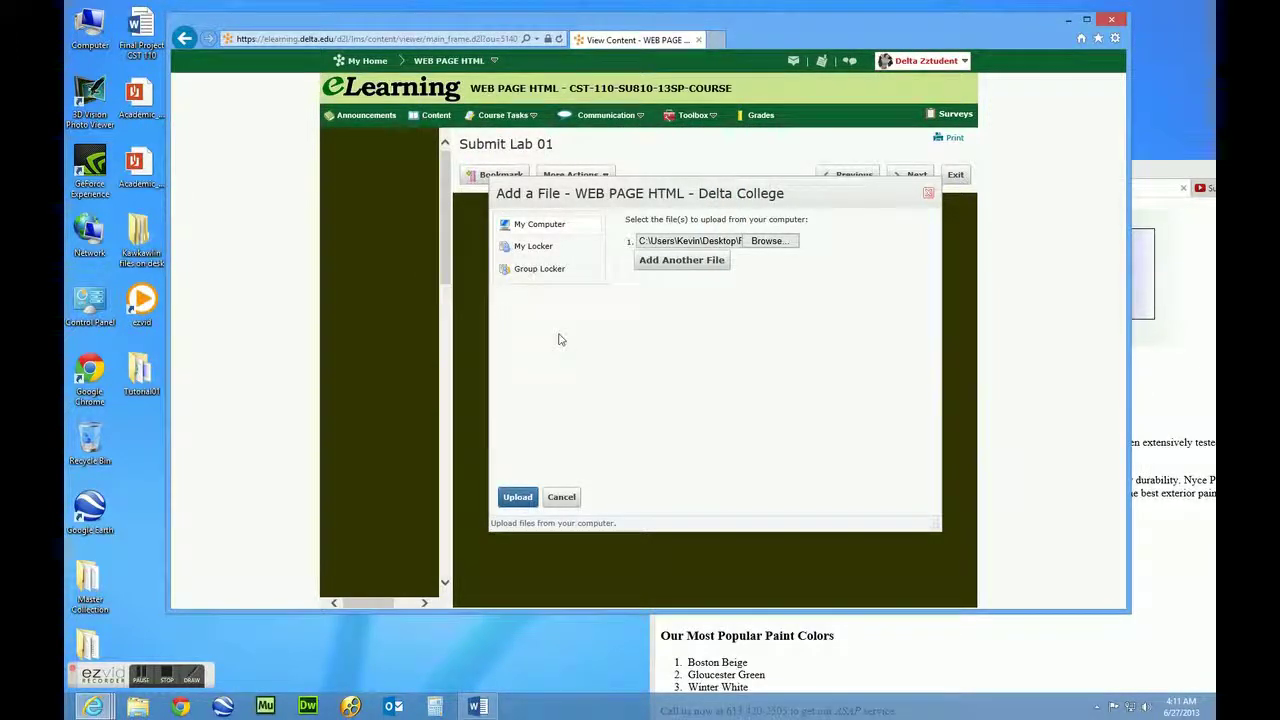
left_click(519, 498)
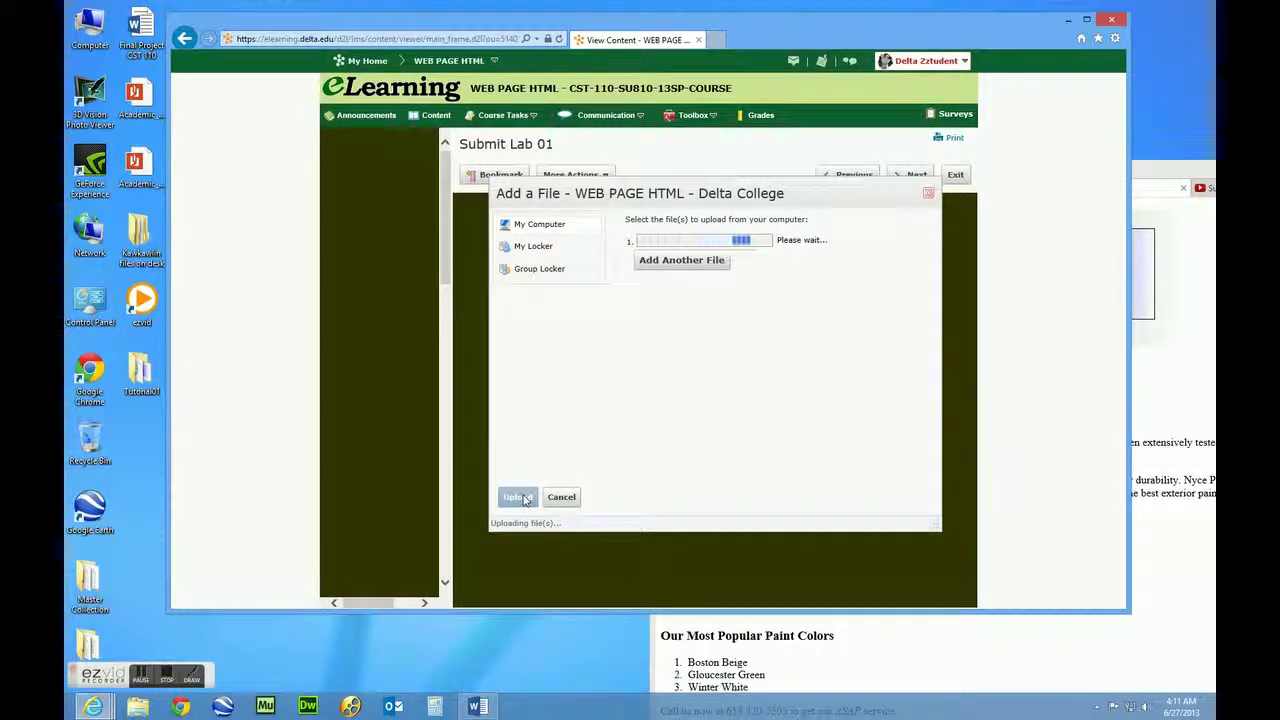
scroll(794, 403, "down", 1)
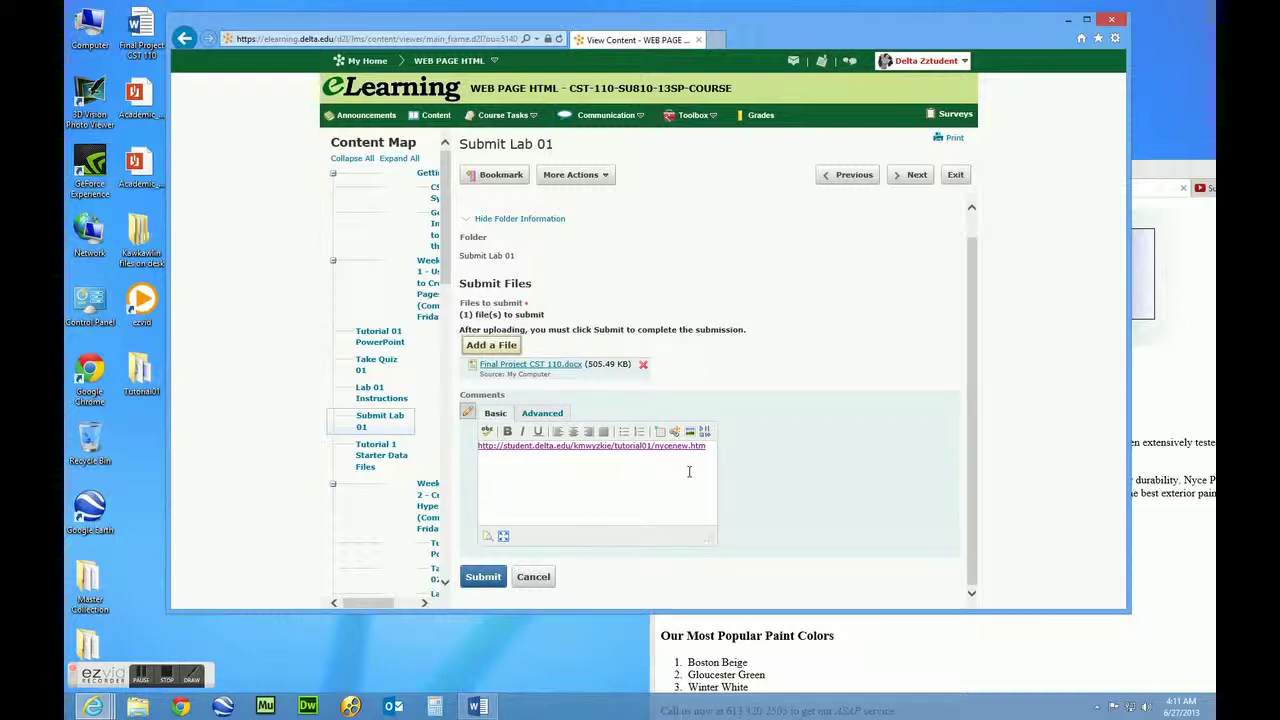
Submit the Lab 01 file and page address, then confirm Done on the upload results
left_click(490, 580)
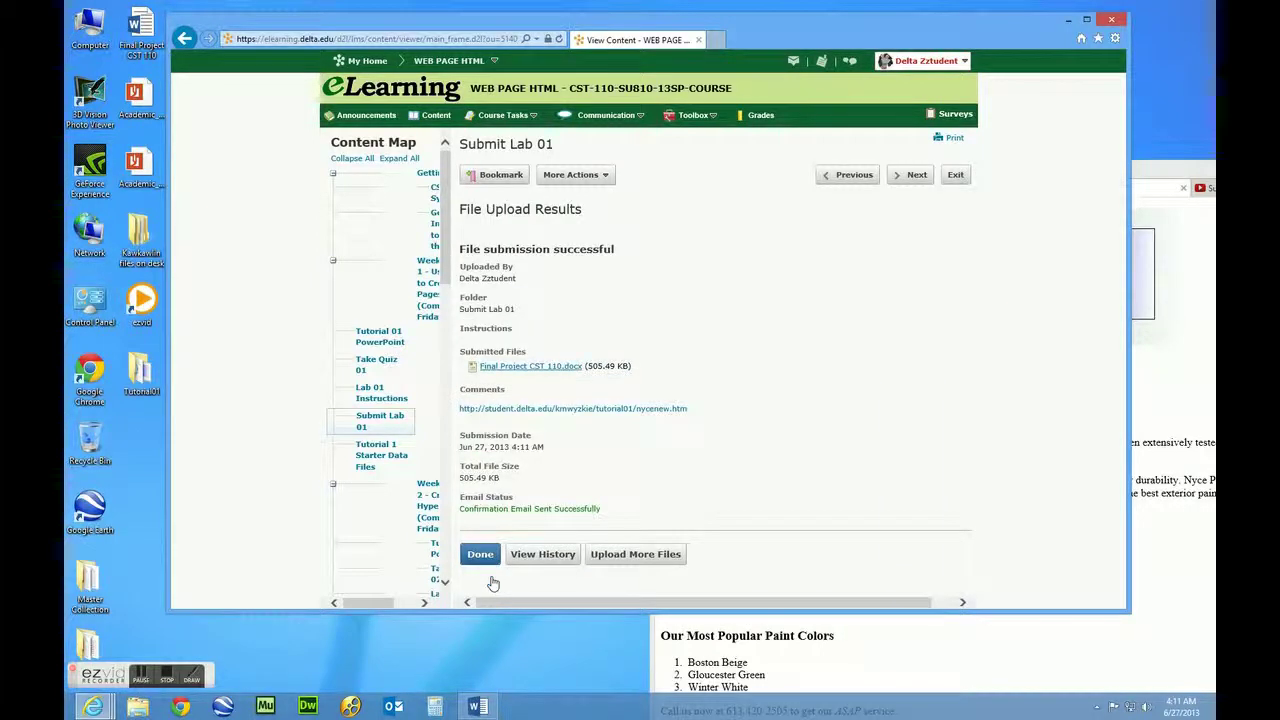
left_click(484, 562)
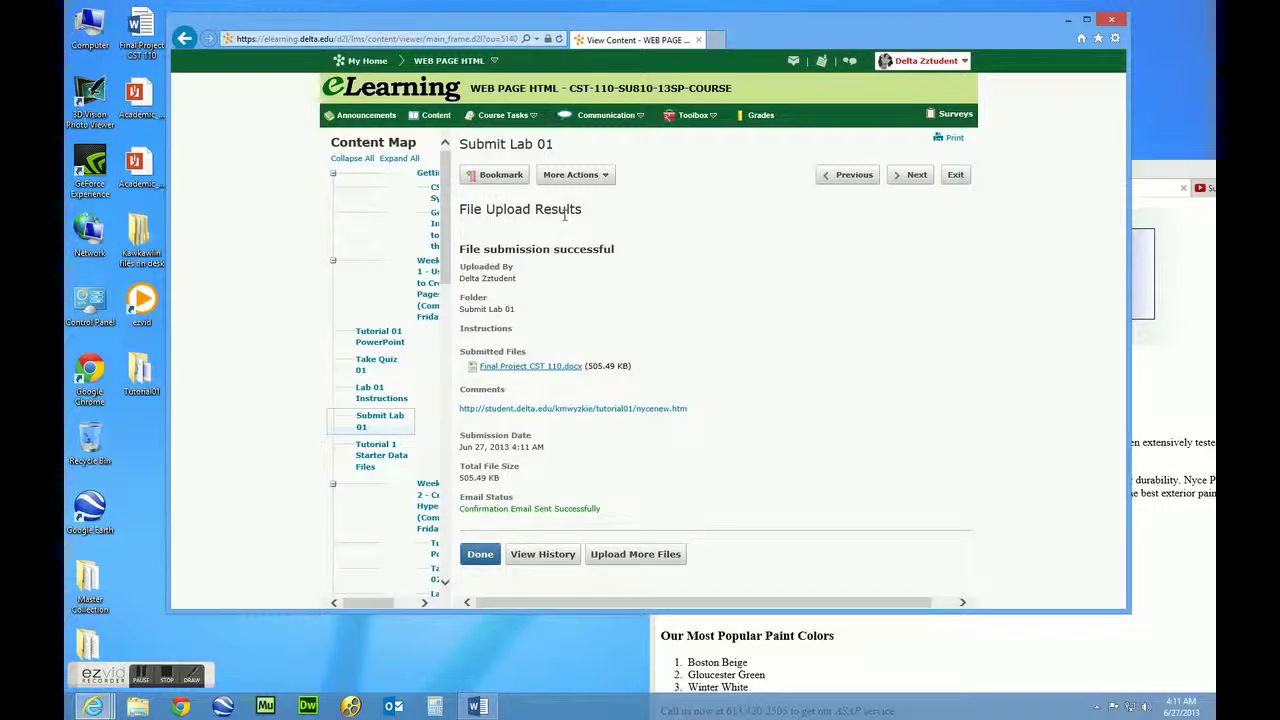
left_click(480, 558)
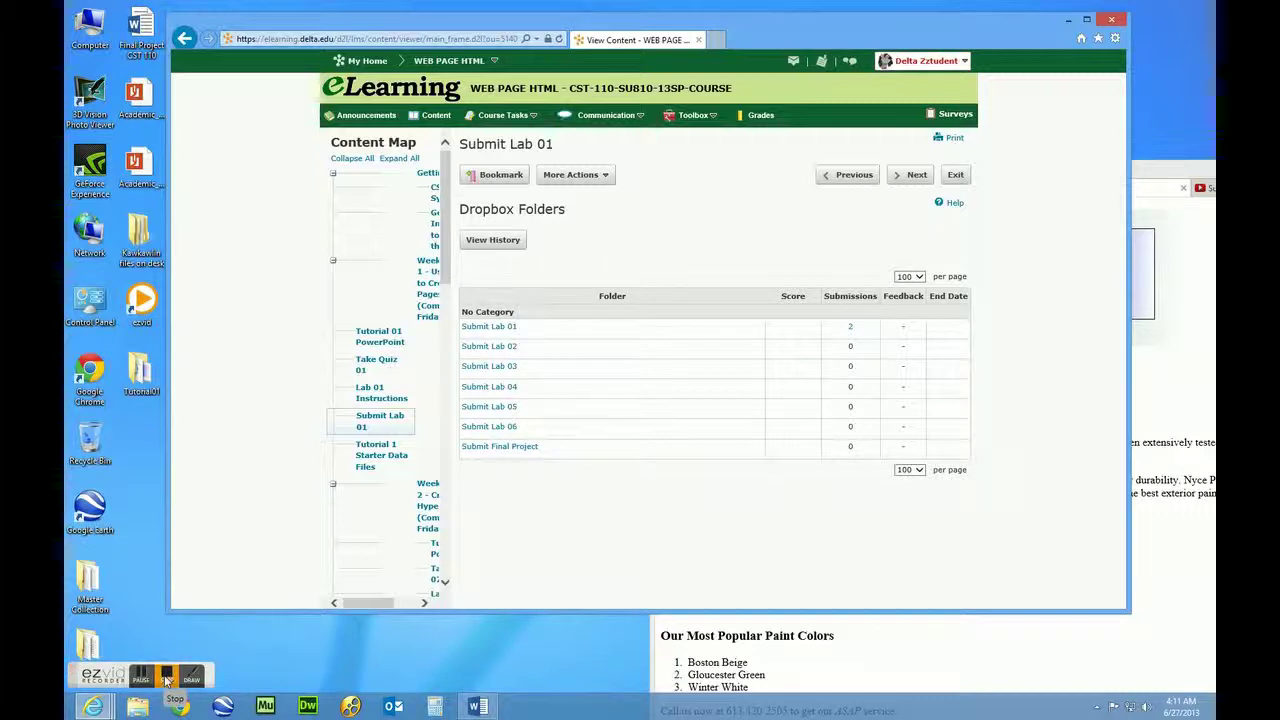
left_click_drag(429, 31, 441, 43)
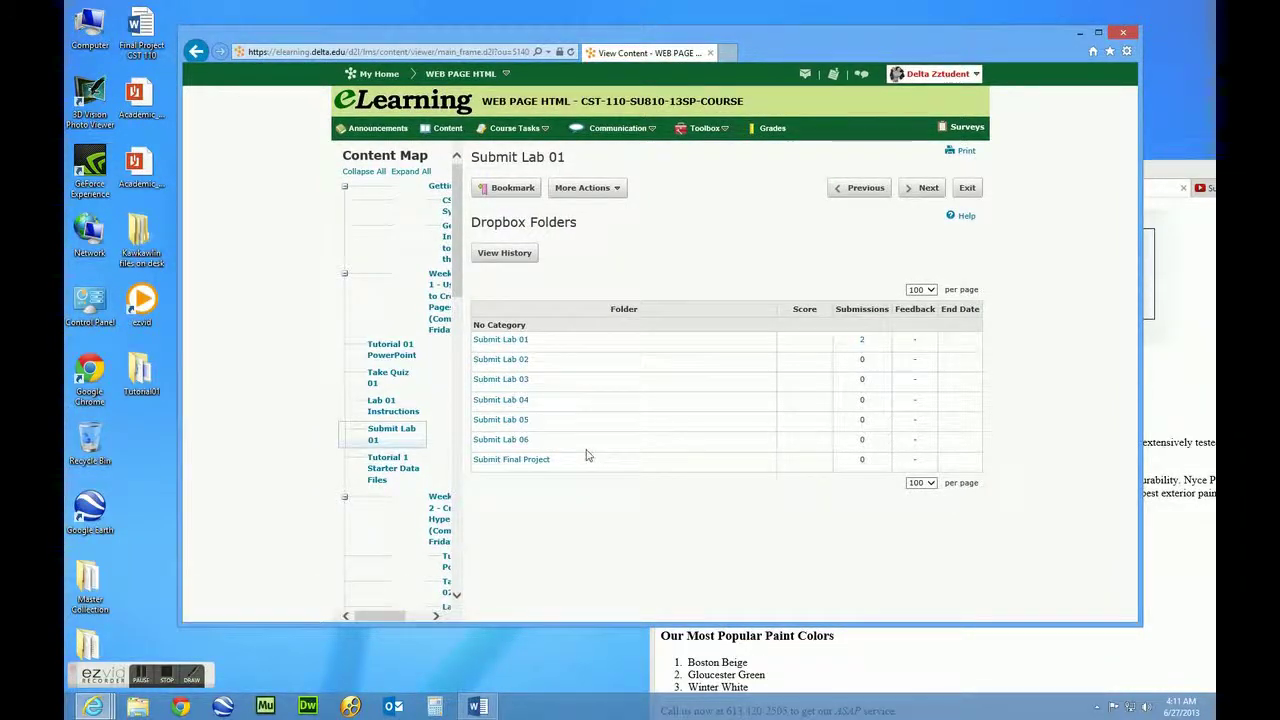
left_click_drag(515, 38, 520, 37)
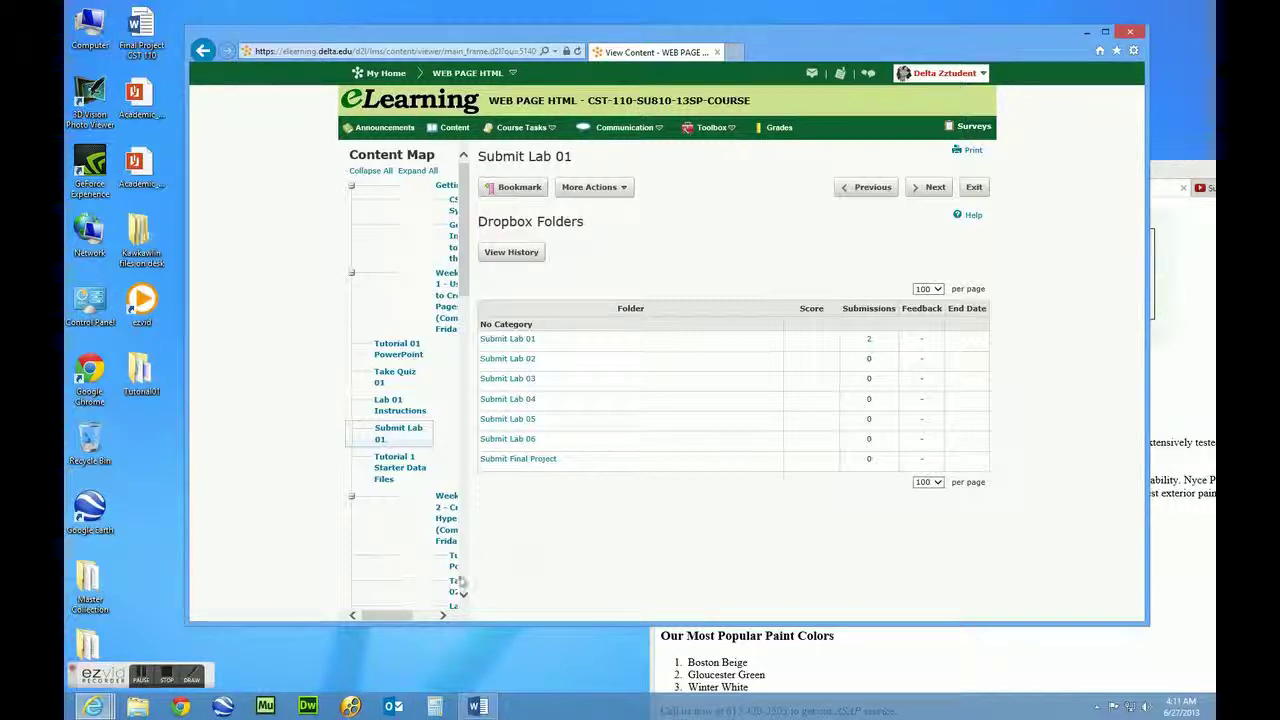
left_click(167, 678)
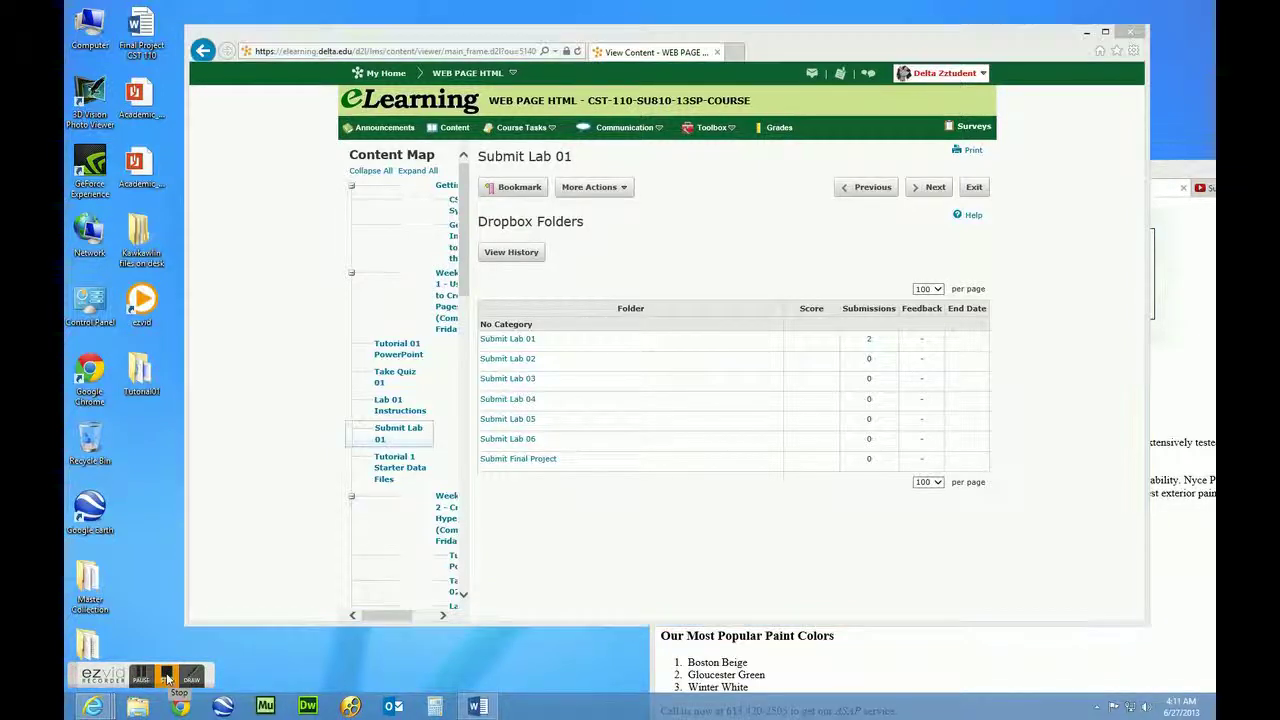